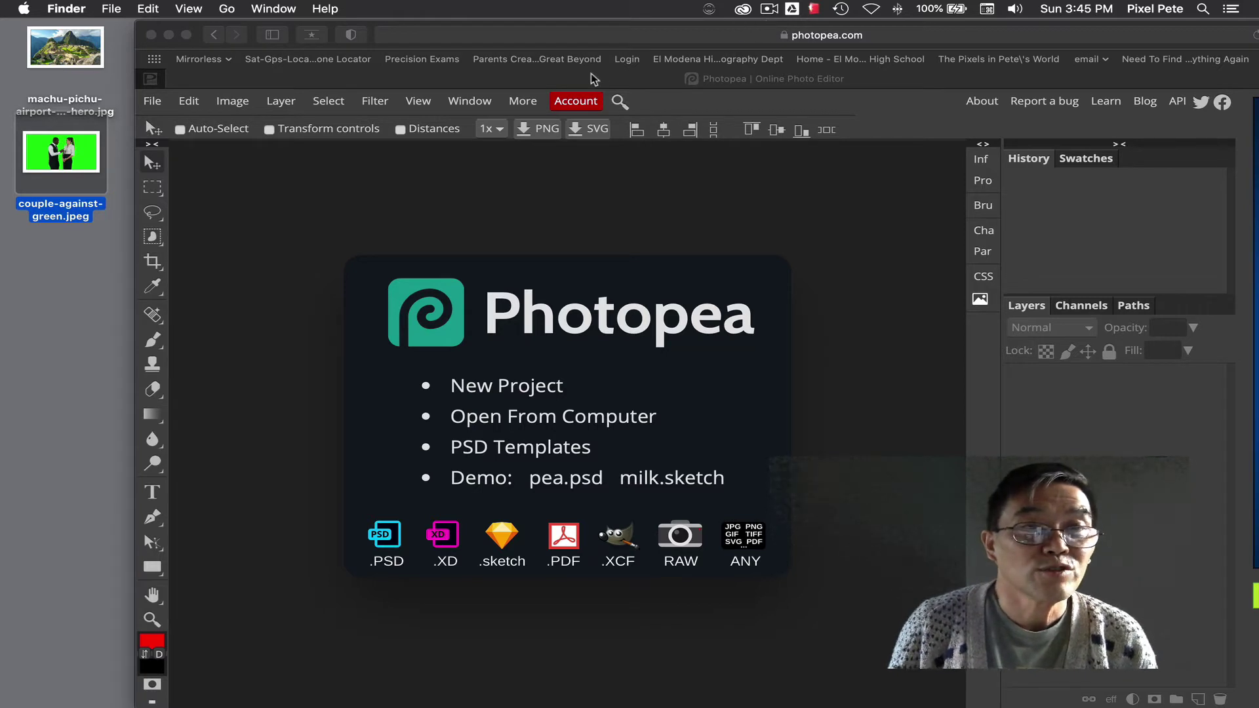
# Locate couple-against-green.jpeg on the Desktop and bring the Photopea browser window back to front
pyautogui.moveTo(69, 157); pyautogui.dragTo(84, 207)
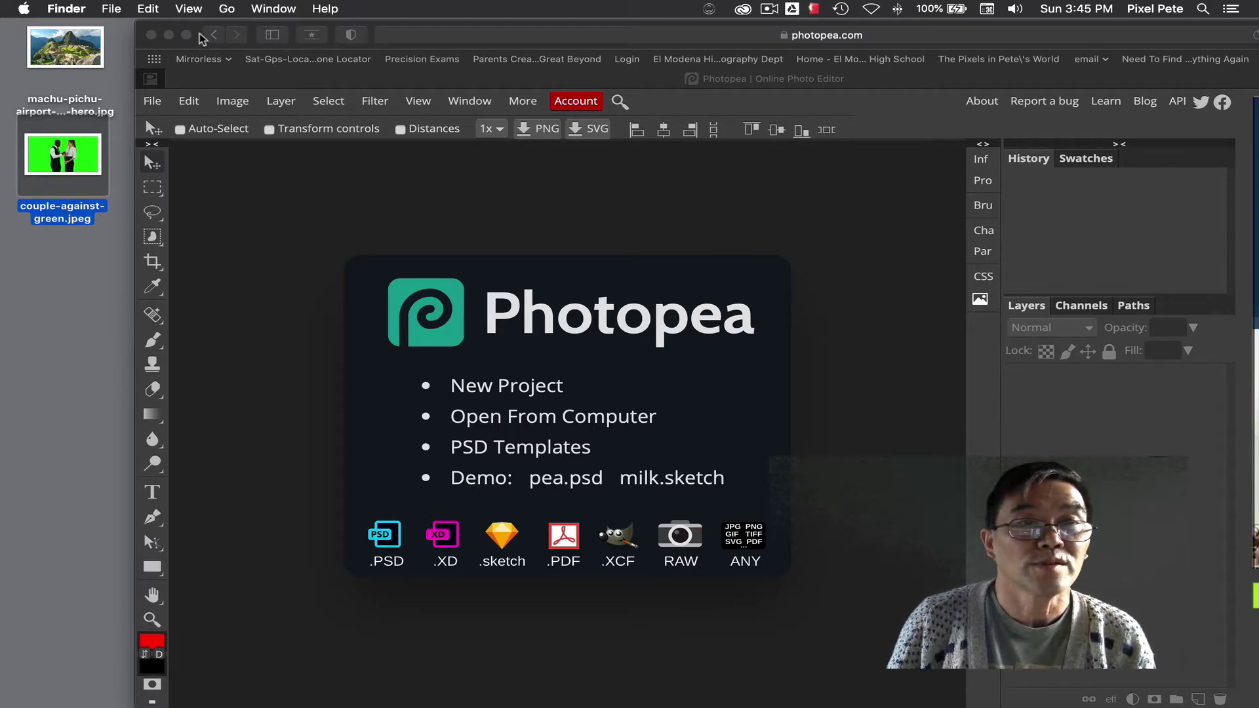
pyautogui.moveTo(200, 36); pyautogui.dragTo(183, 29)
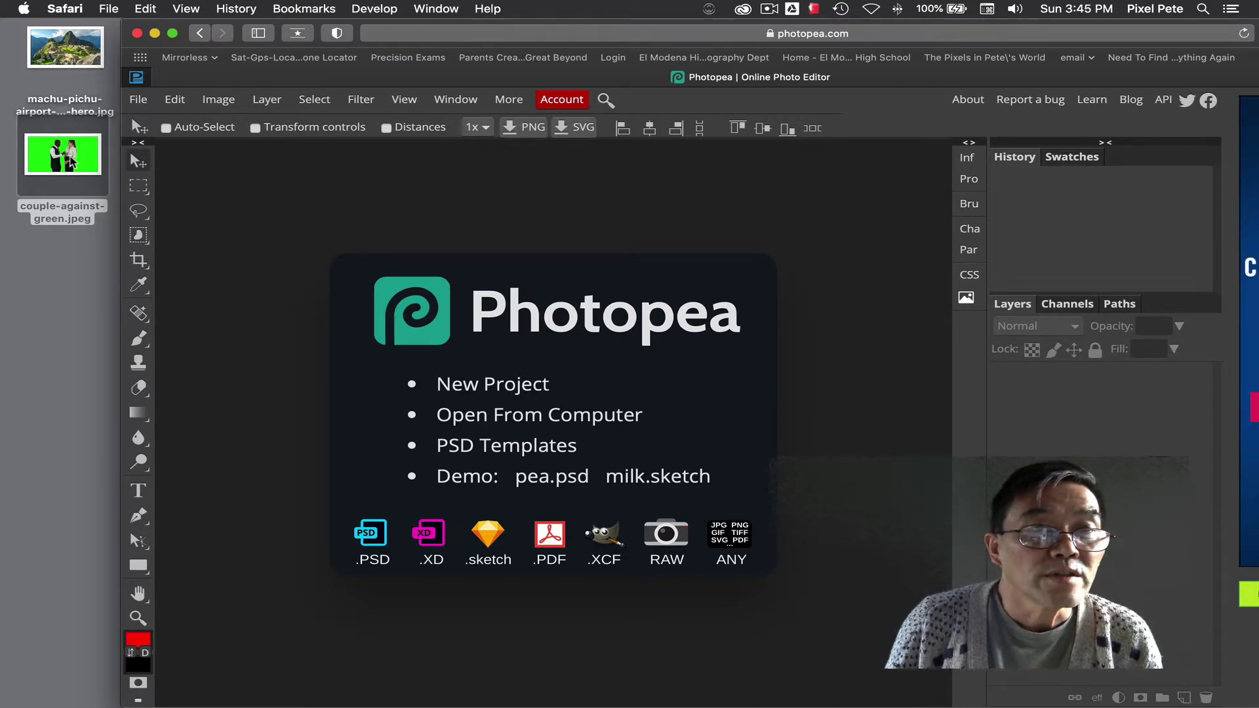
pyautogui.click(71, 161)
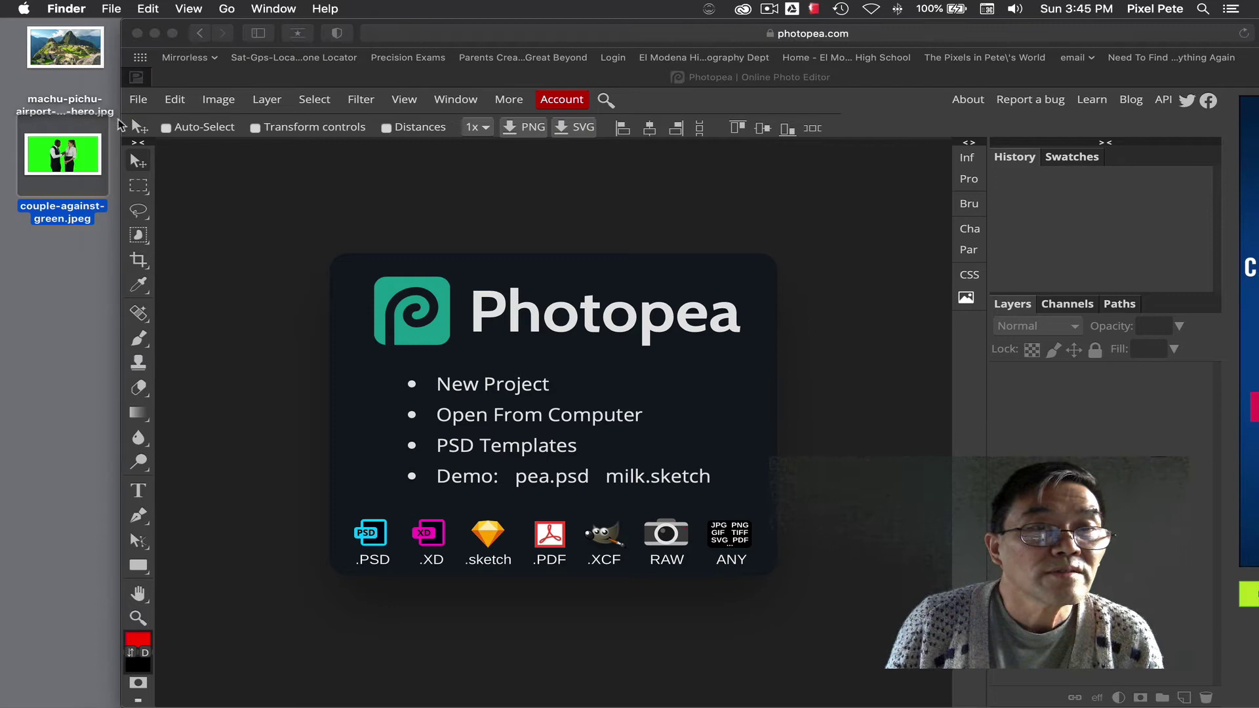
pyautogui.click(137, 107)
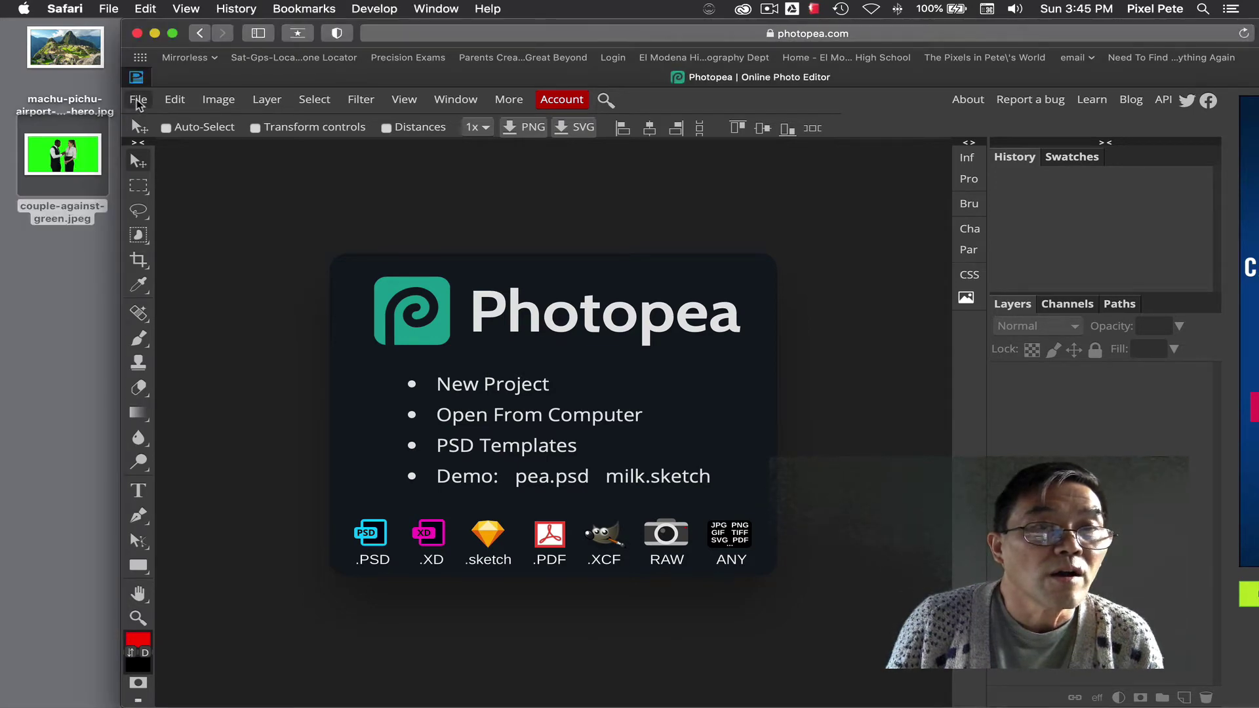
# Load couple-against-green.jpeg into Photopea with File > Open
pyautogui.click(138, 104)
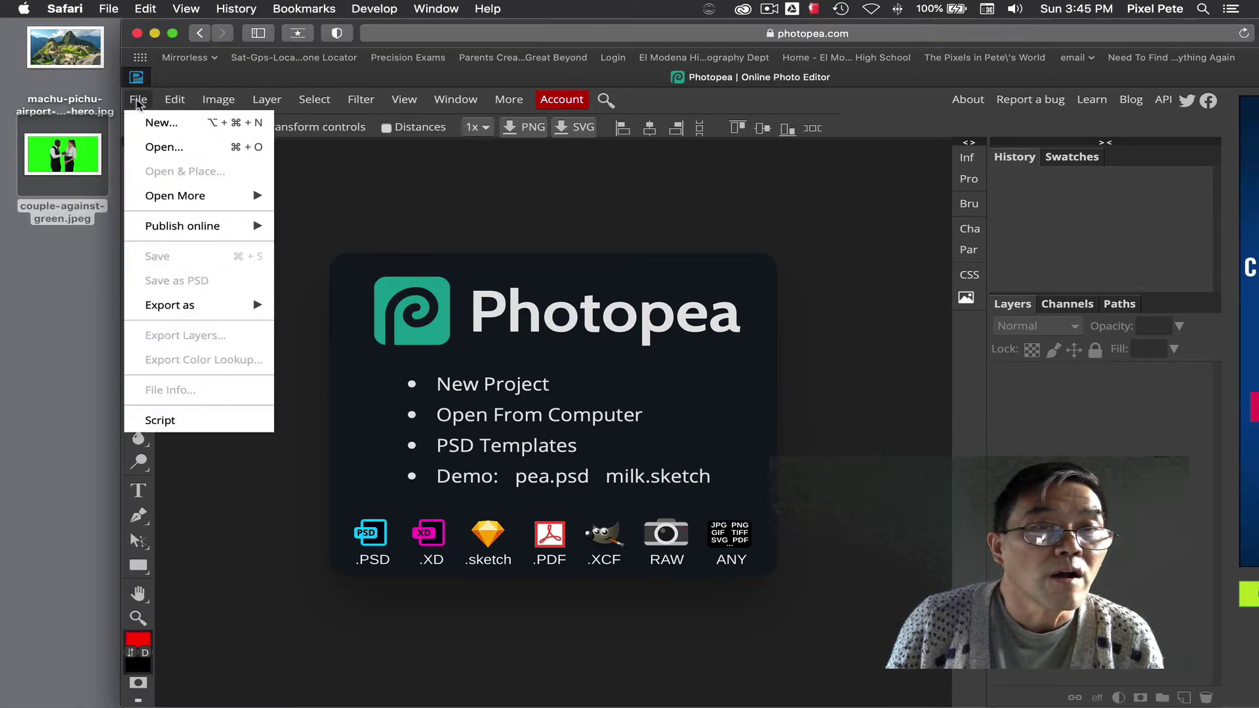
pyautogui.click(155, 149)
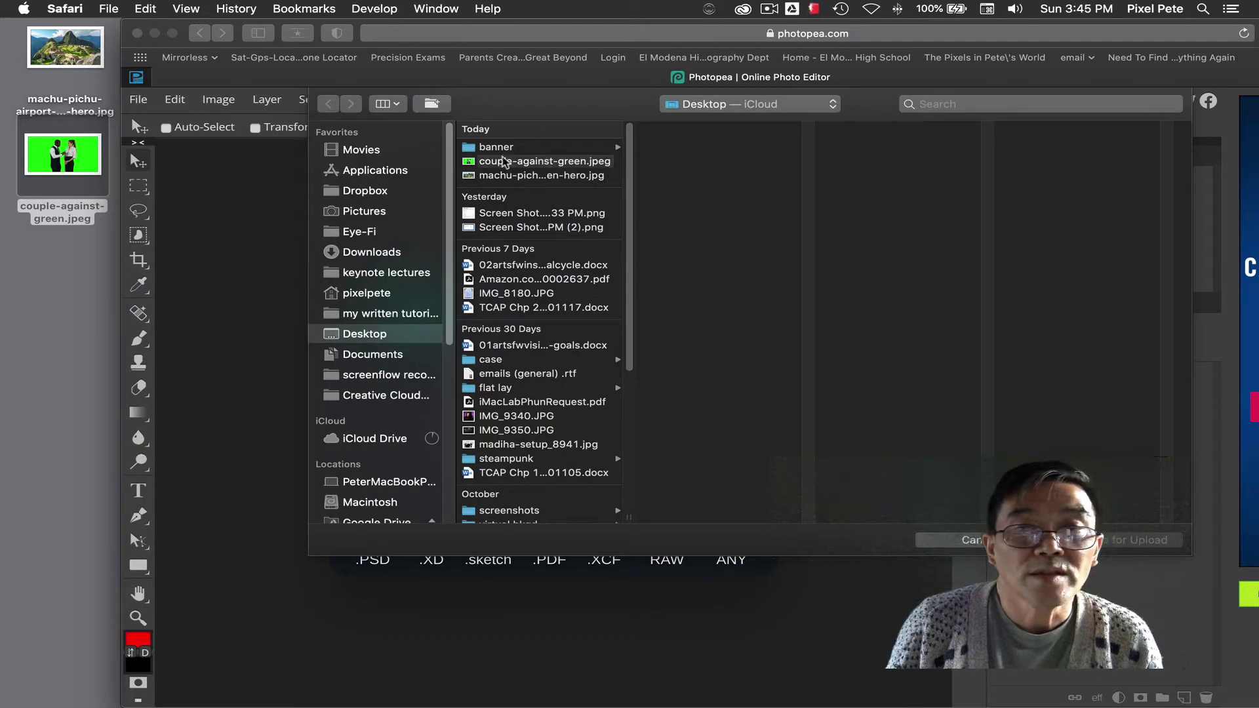
pyautogui.click(506, 161)
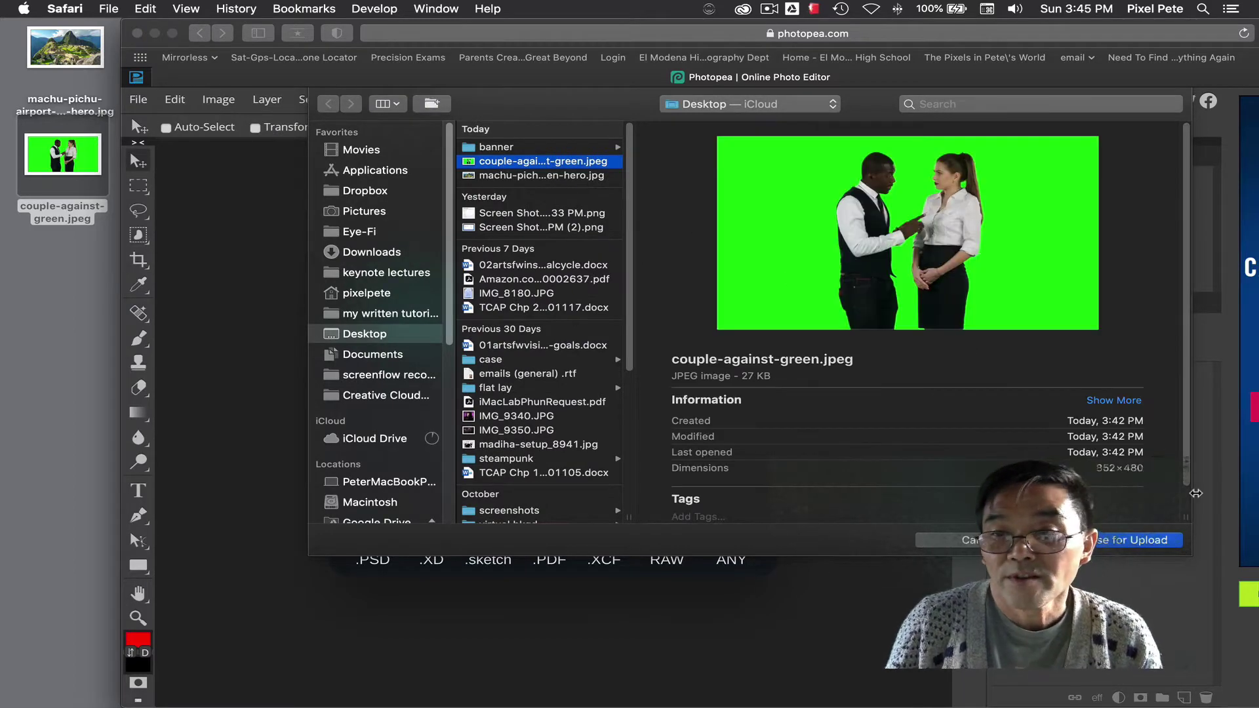
pyautogui.click(1166, 539)
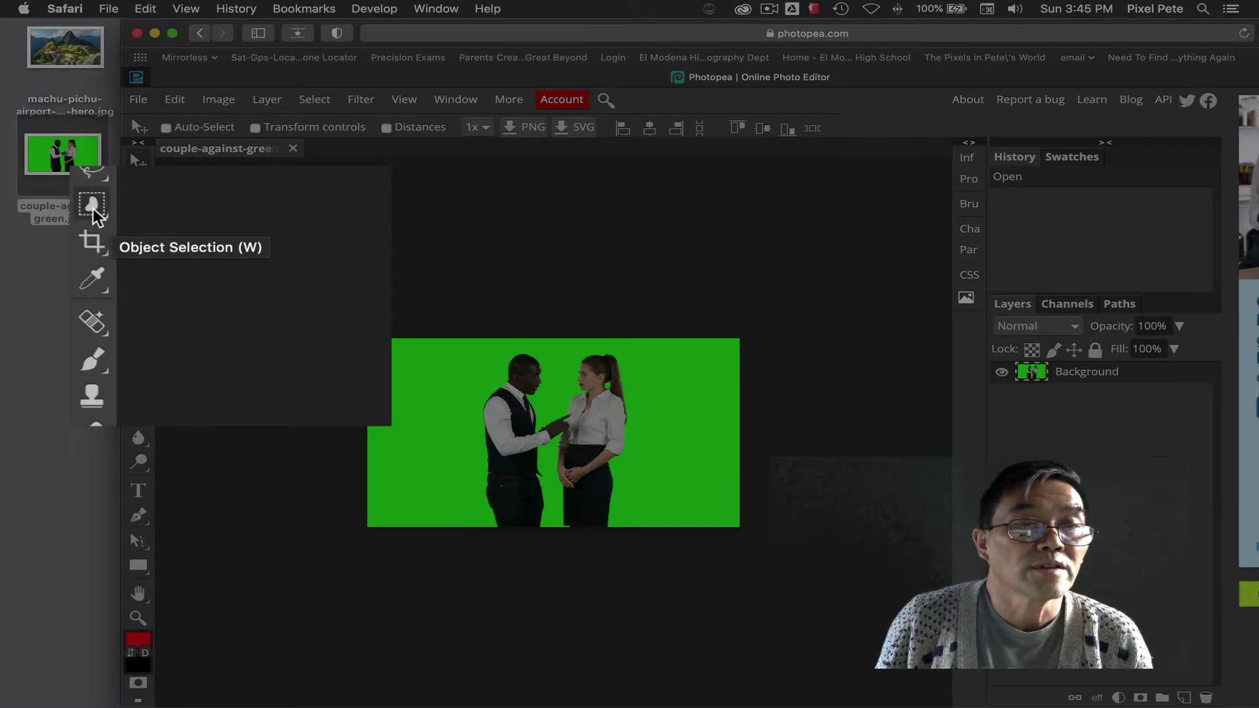
# Swap the Object Selection tool for the Magic Wand from its flyout
pyautogui.rightClick(93, 208)
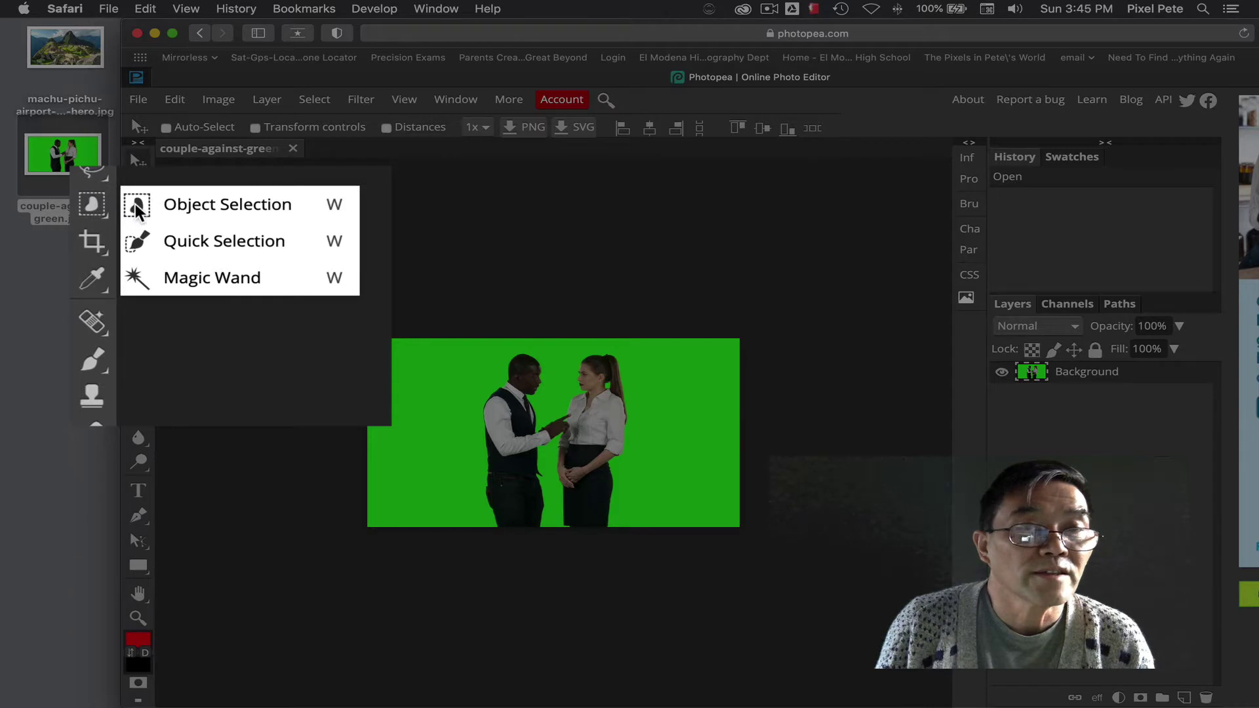
pyautogui.click(184, 289)
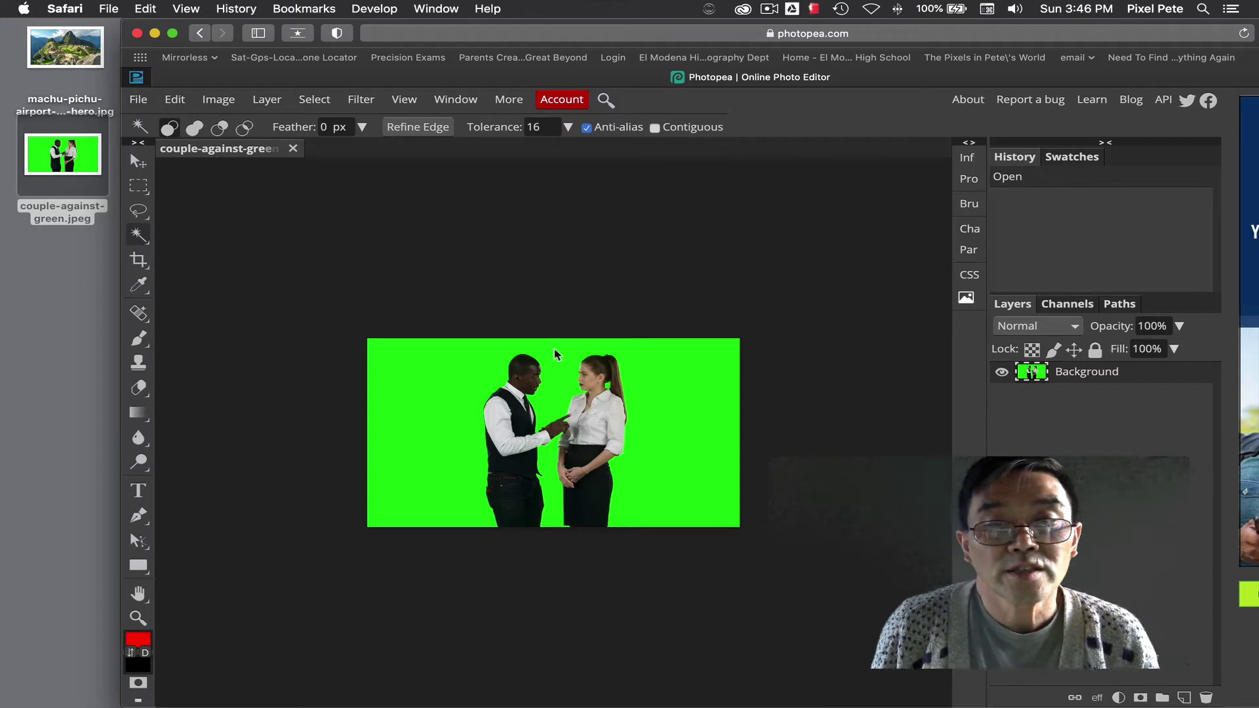
# Select the green backdrop with the Magic Wand, zoom in, and raise Tolerance to 43
pyautogui.click(663, 387)
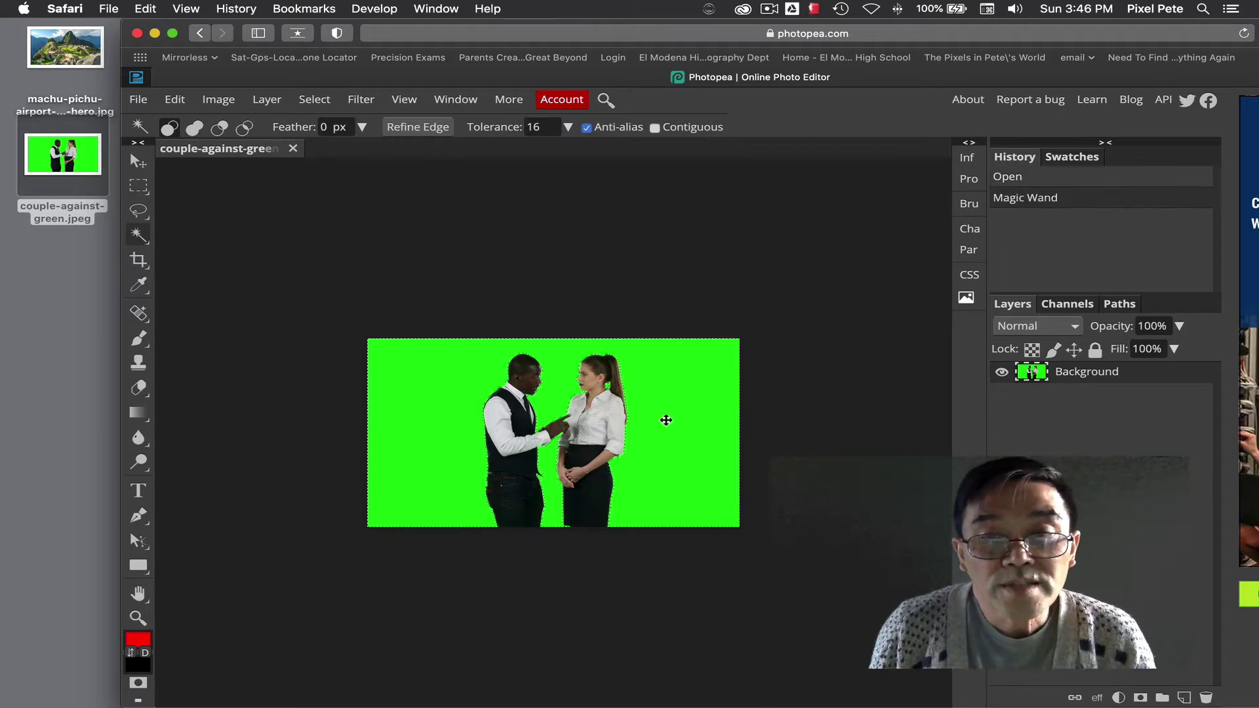
pyautogui.press('super+equal')
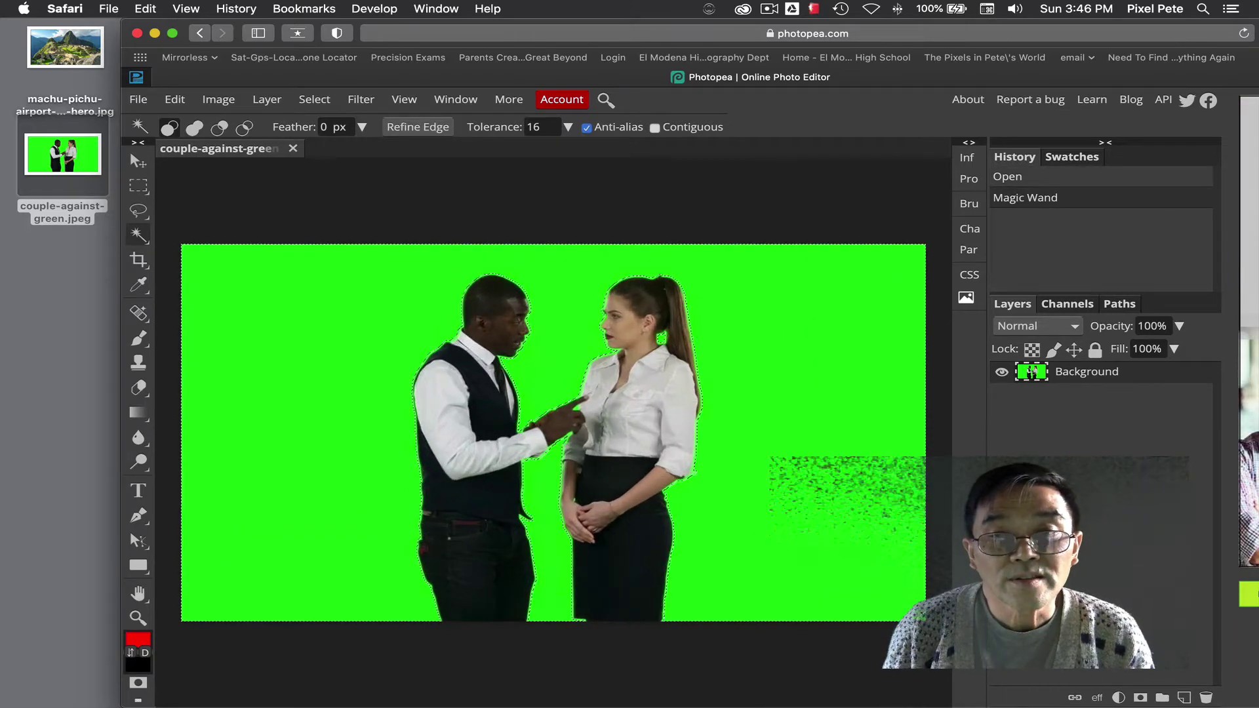
pyautogui.press('super+equal')
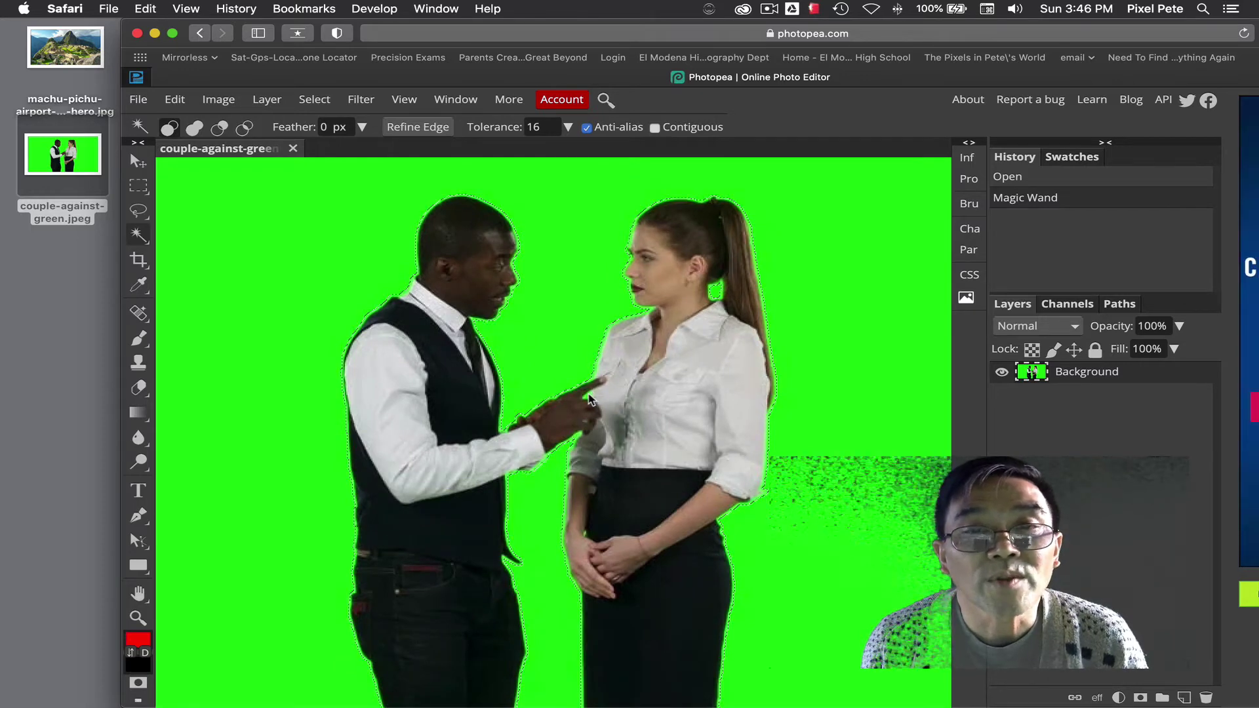
pyautogui.click(568, 127)
pyautogui.moveTo(486, 152); pyautogui.dragTo(492, 153)
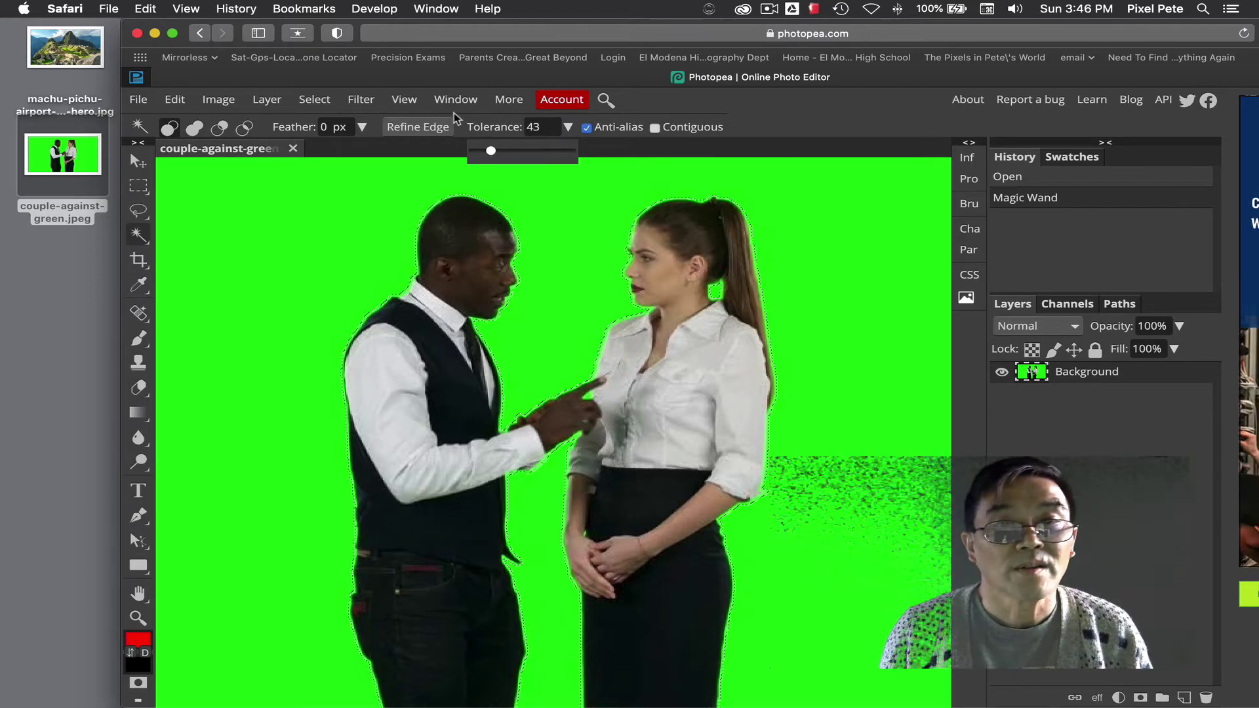
# Deselect, then reselect the green background at the higher tolerance
pyautogui.click(349, 97)
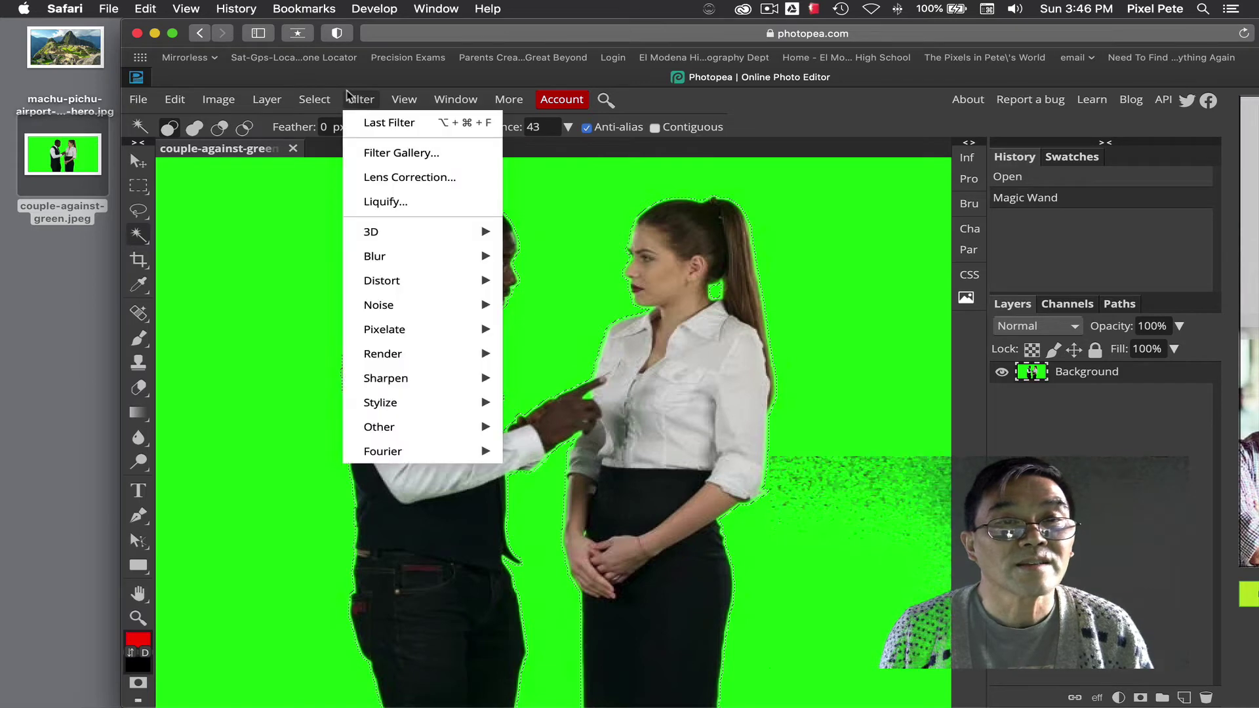
pyautogui.click(346, 97)
pyautogui.click(303, 99)
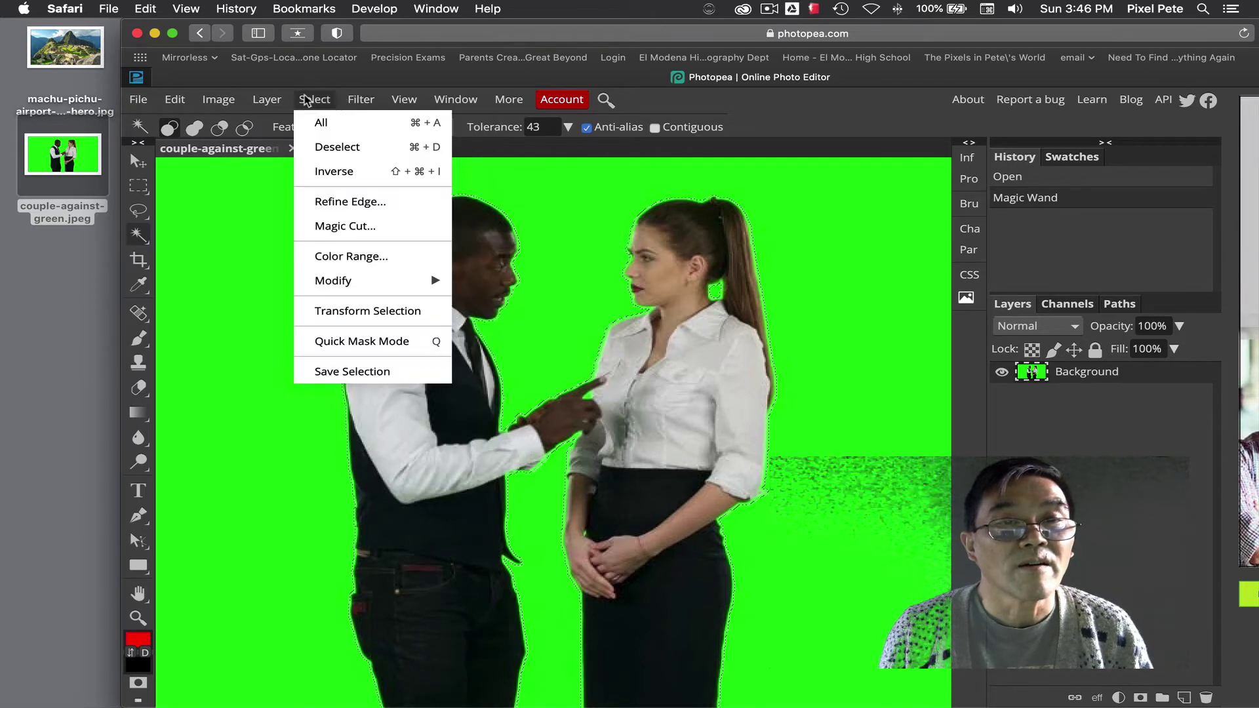
pyautogui.click(336, 149)
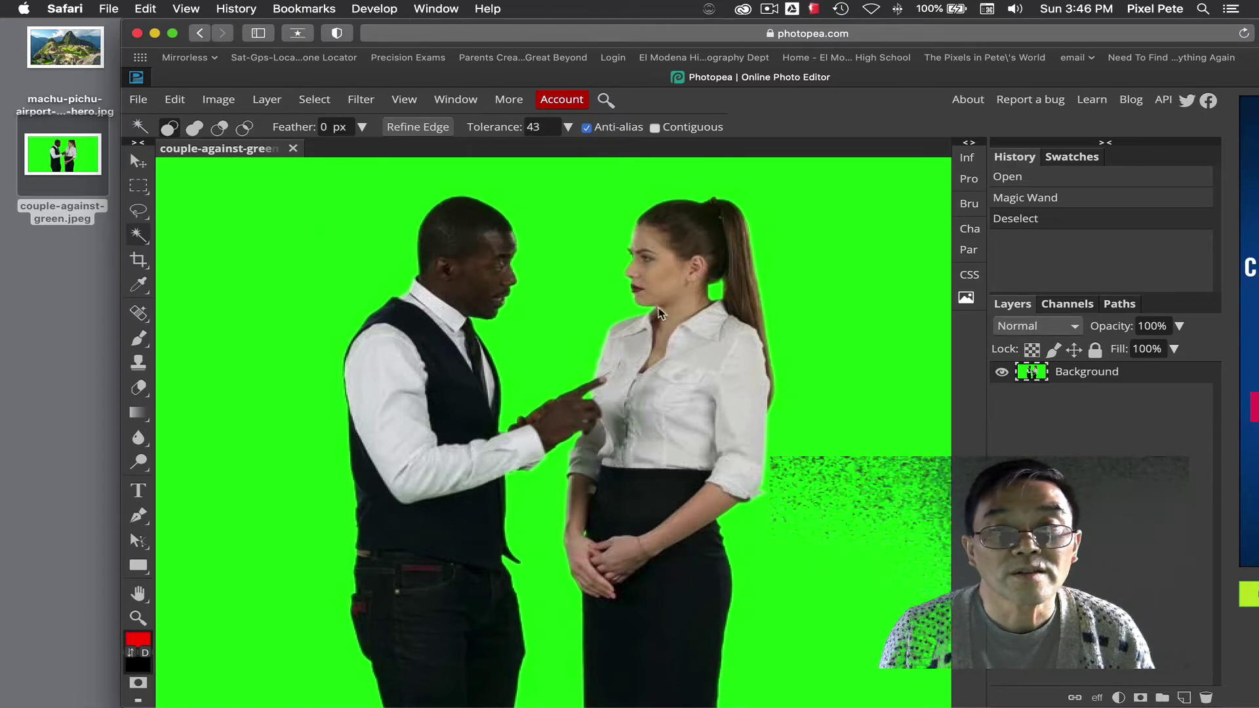
pyautogui.click(587, 272)
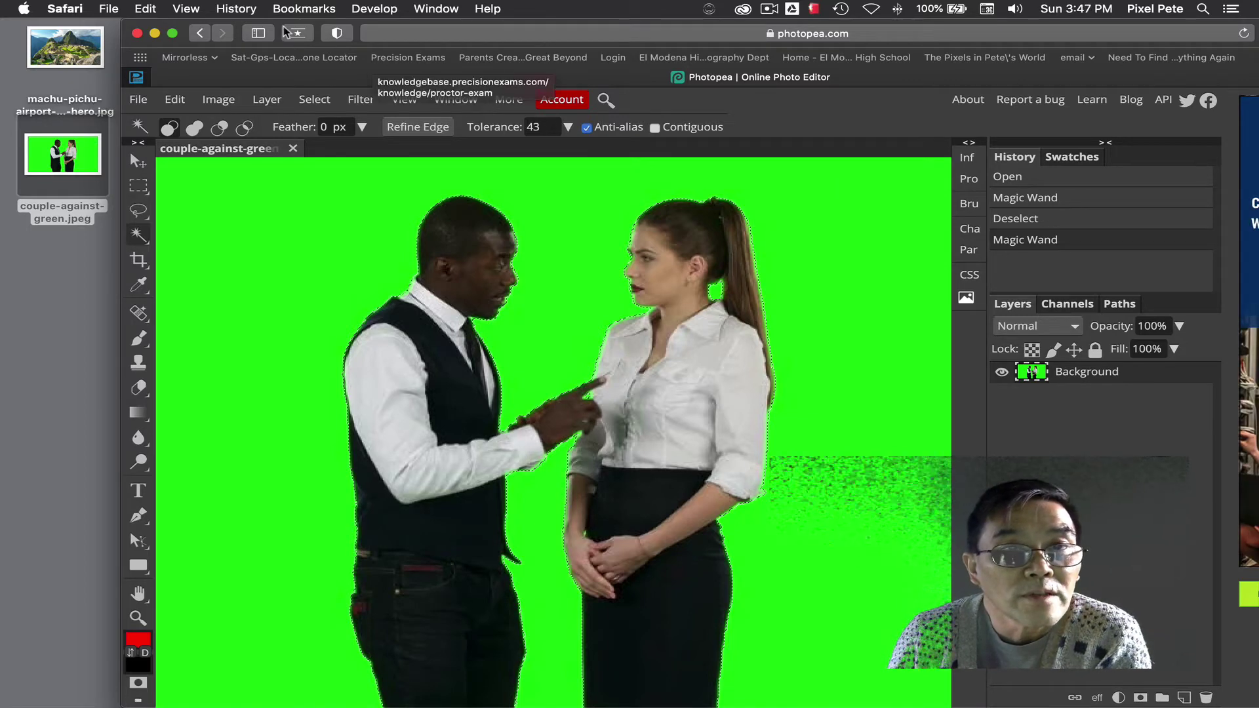
pyautogui.click(314, 99)
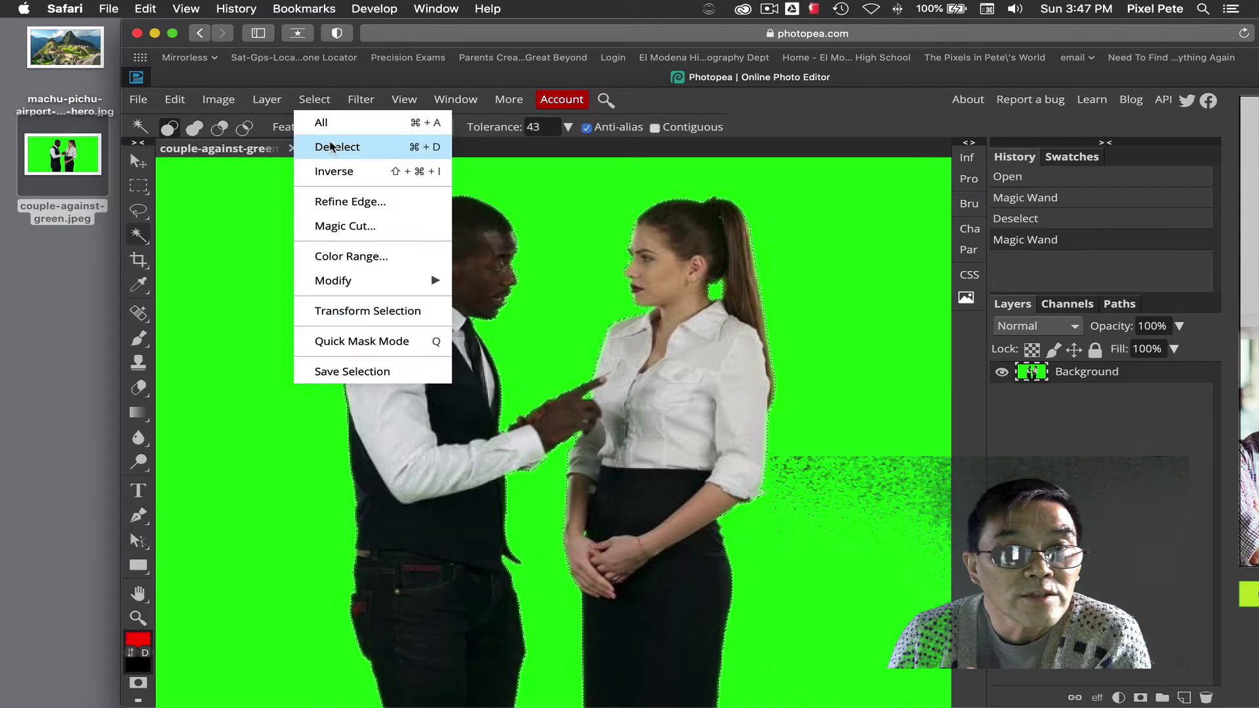
# Invert the selection to isolate the couple, test-move them, and copy them
pyautogui.click(331, 169)
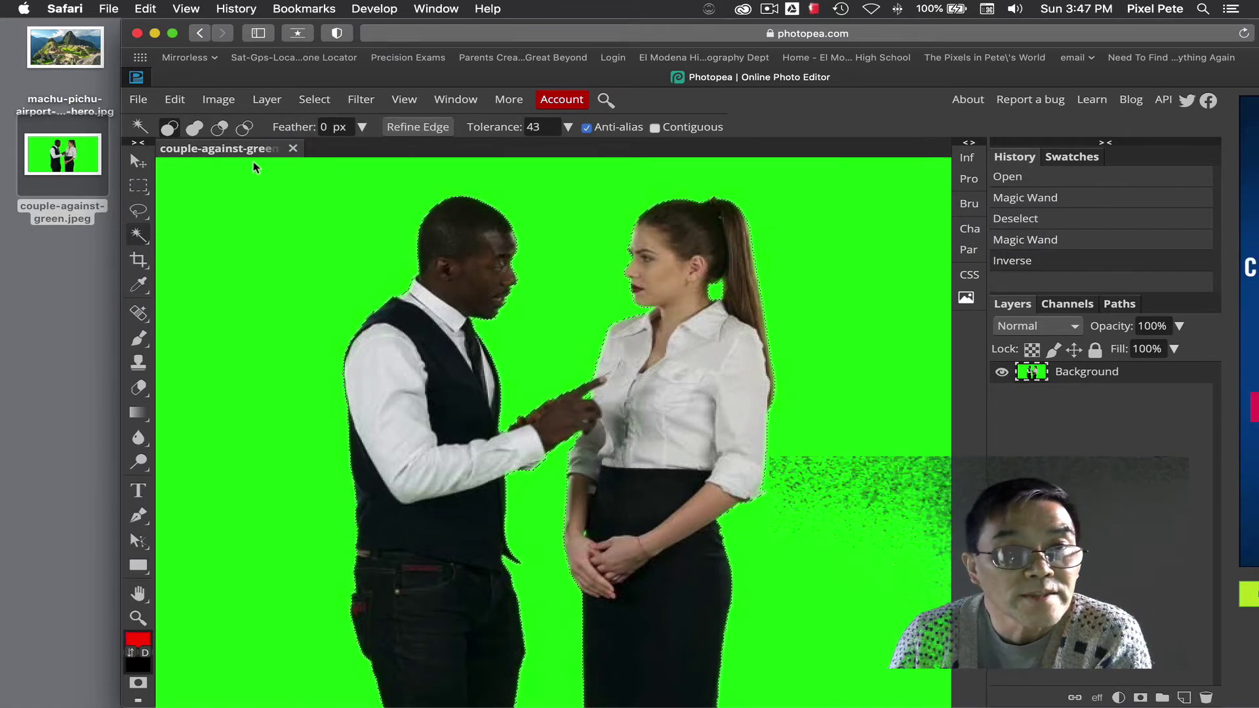
pyautogui.click(145, 164)
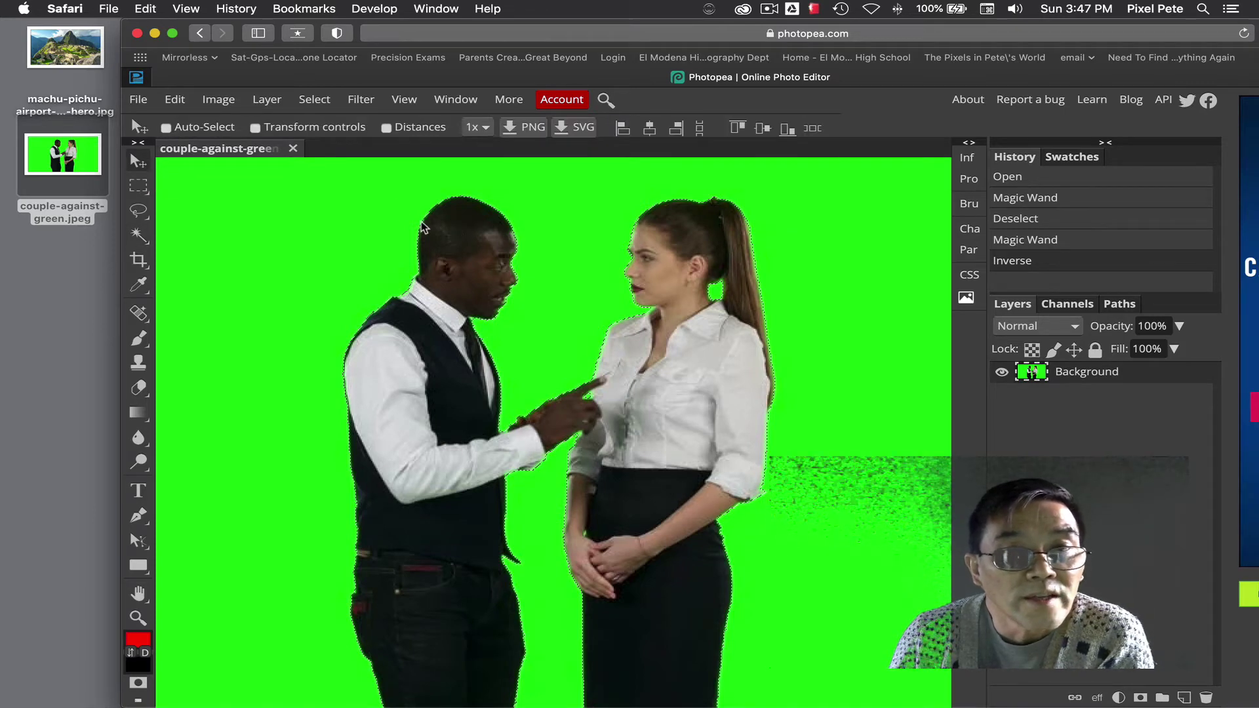
pyautogui.moveTo(423, 226); pyautogui.dragTo(454, 226)
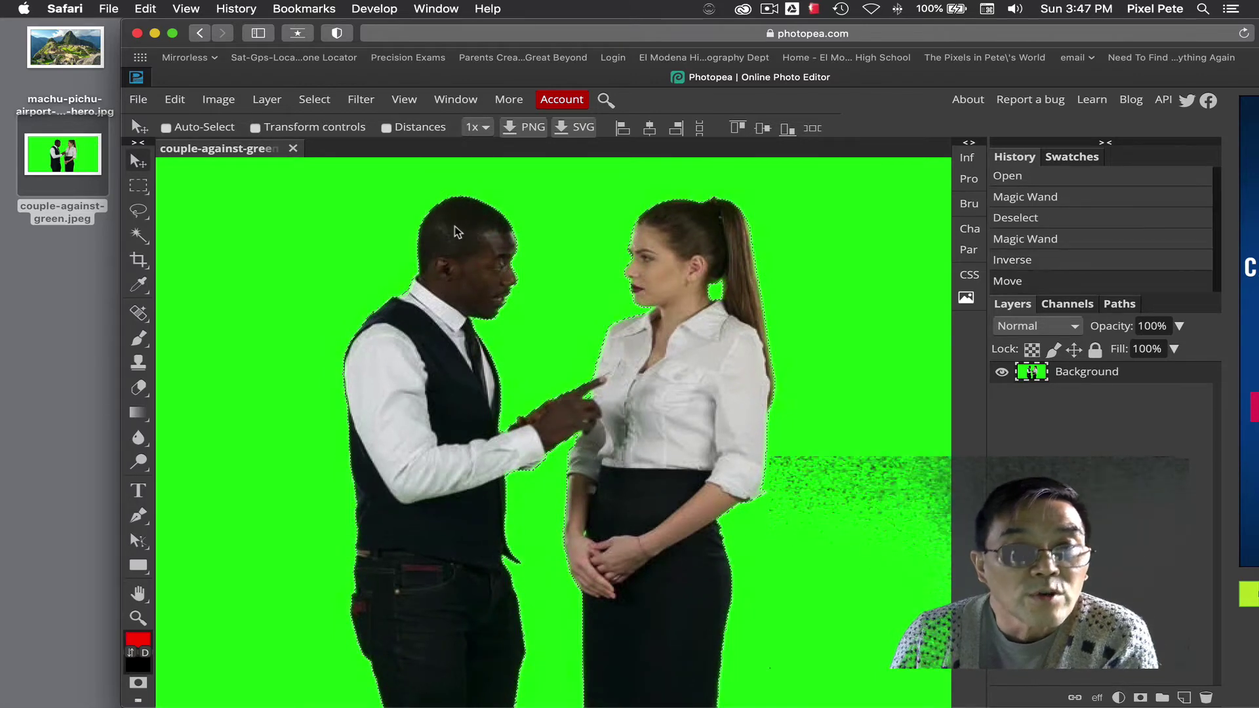
pyautogui.click(174, 100)
pyautogui.click(185, 258)
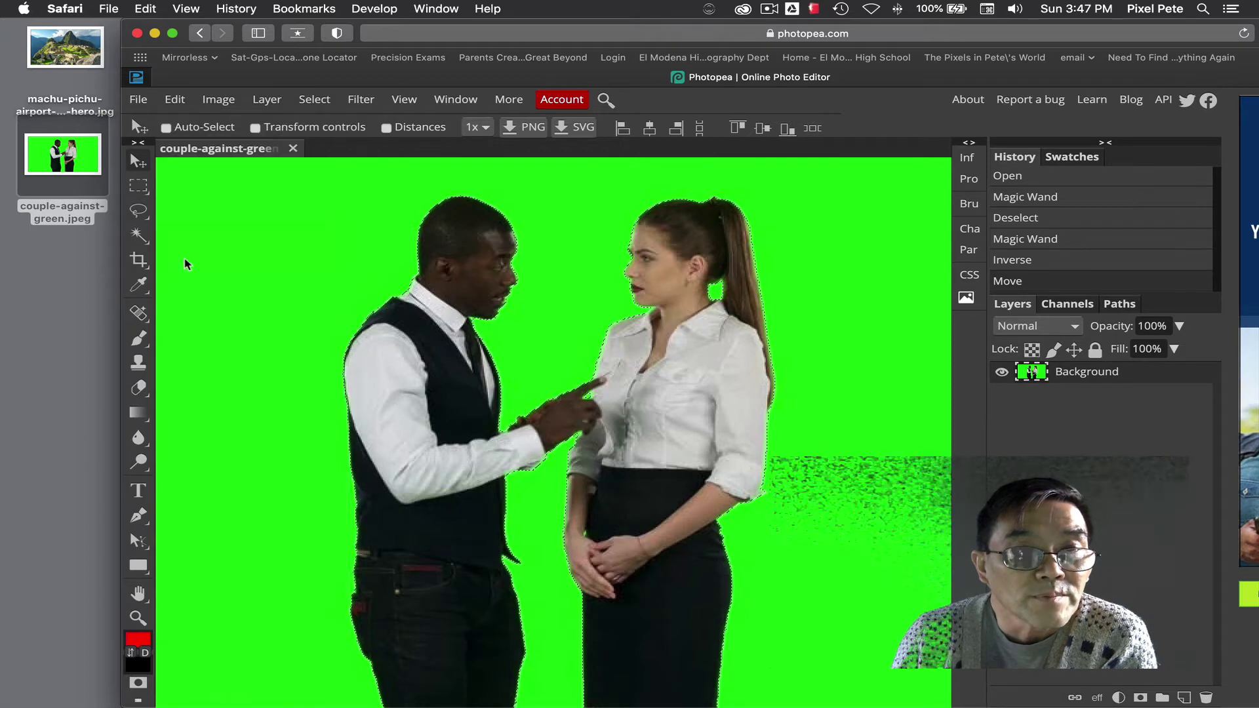
# Open machu-pichu-airport-peru-barclay-crousse-dezeen-hero.jpg from the Desktop as a second document
pyautogui.click(139, 102)
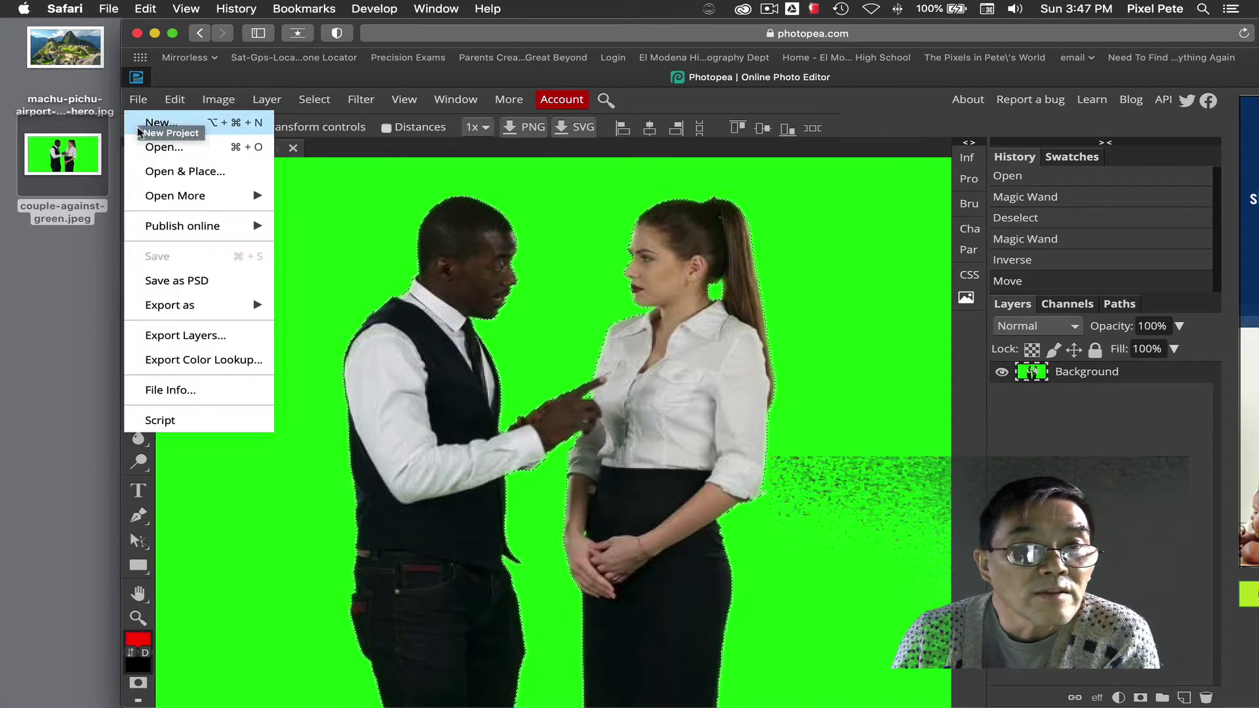
pyautogui.click(148, 149)
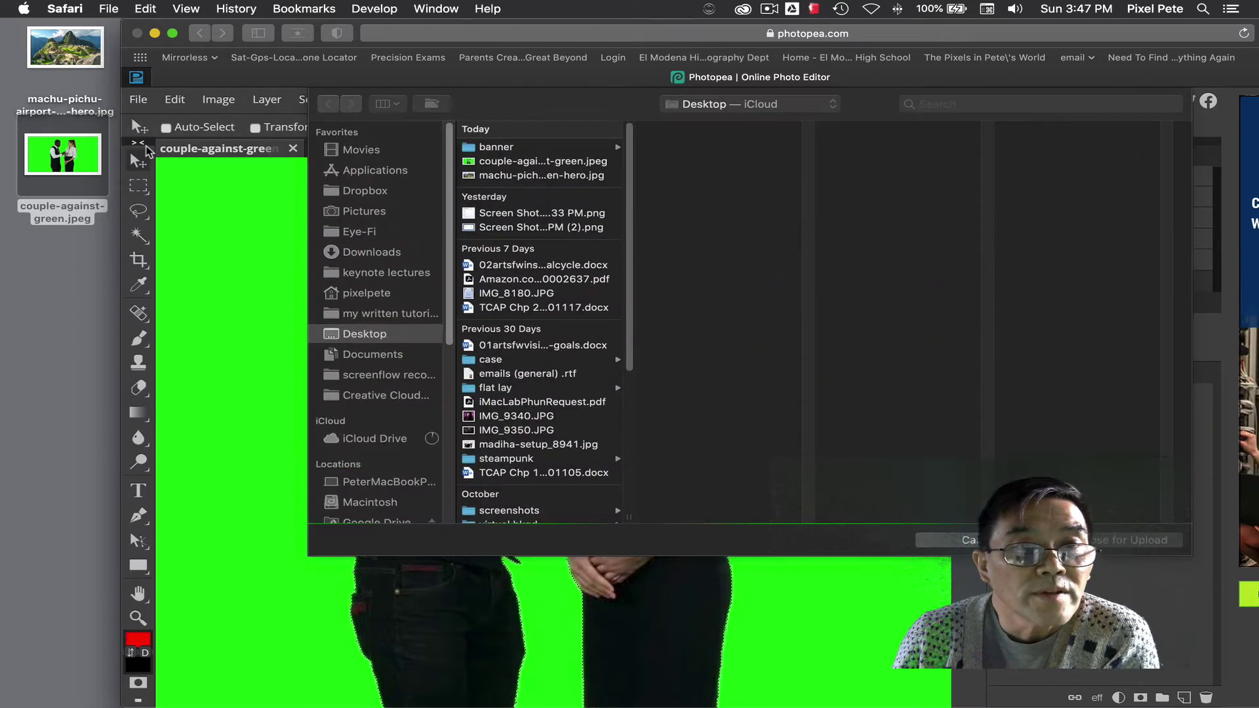
pyautogui.click(572, 176)
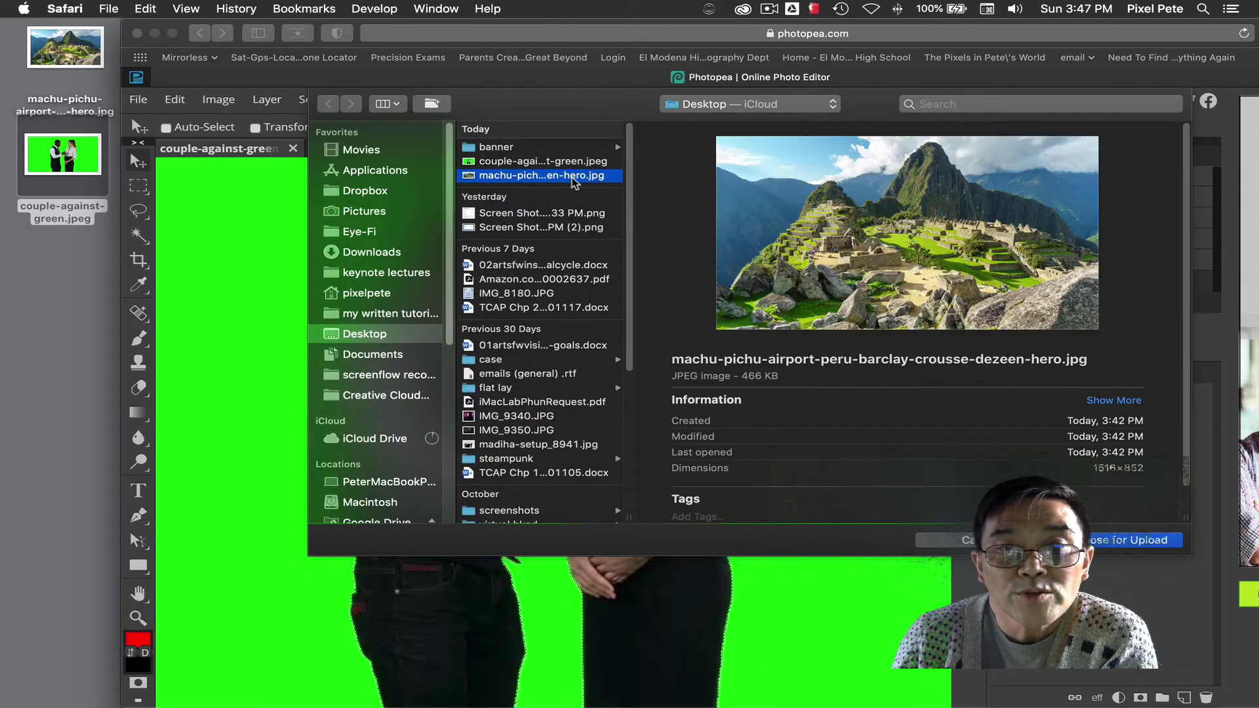
pyautogui.click(1126, 541)
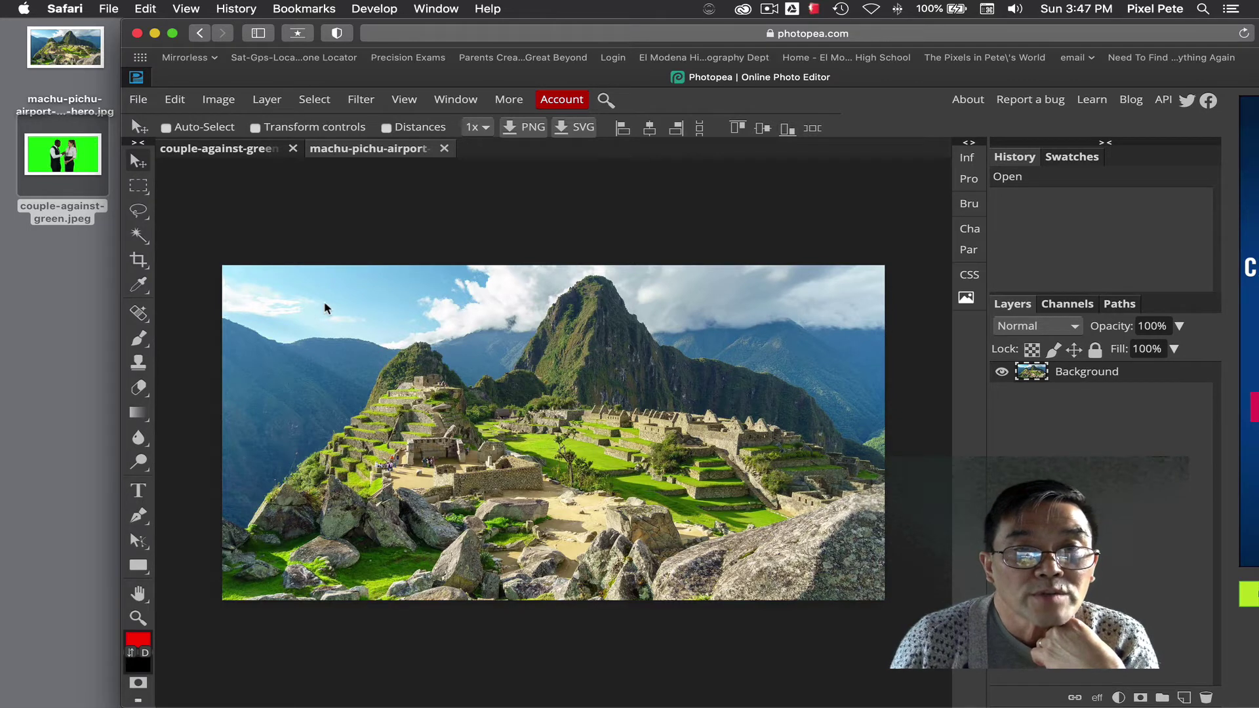
# Paste the couple as Layer 1 and drag them down to the bottom centre
pyautogui.click(186, 103)
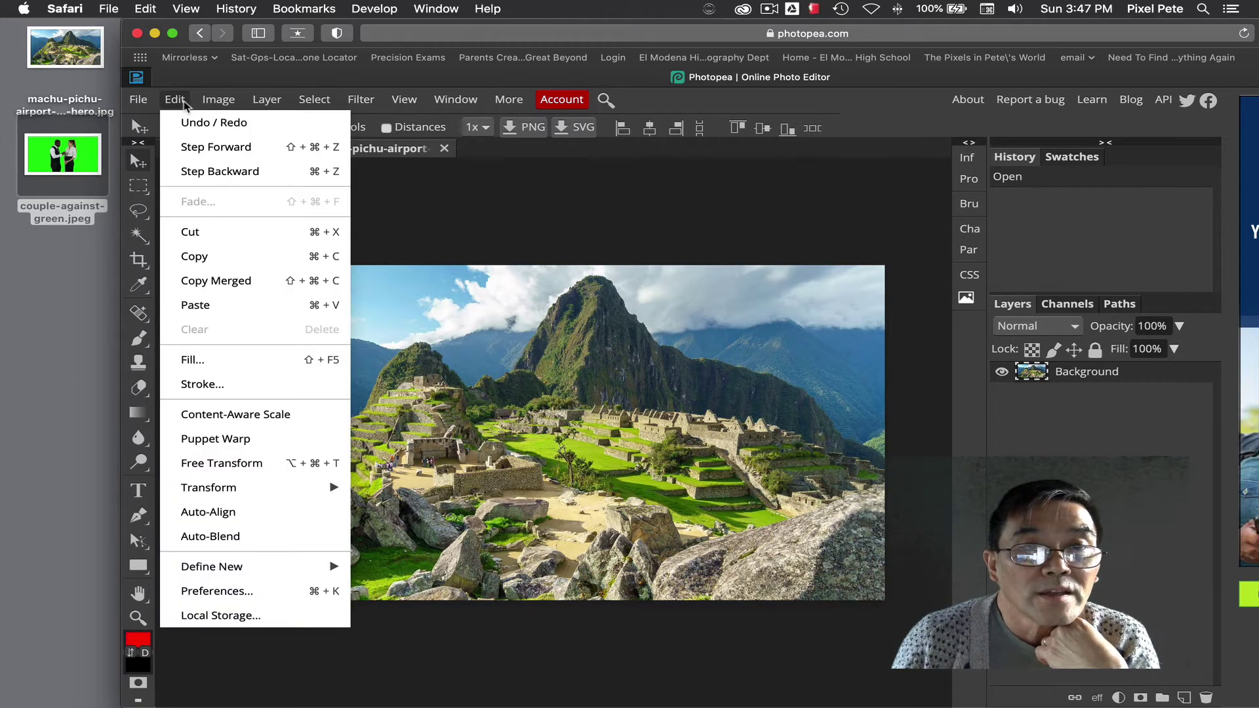
pyautogui.click(262, 298)
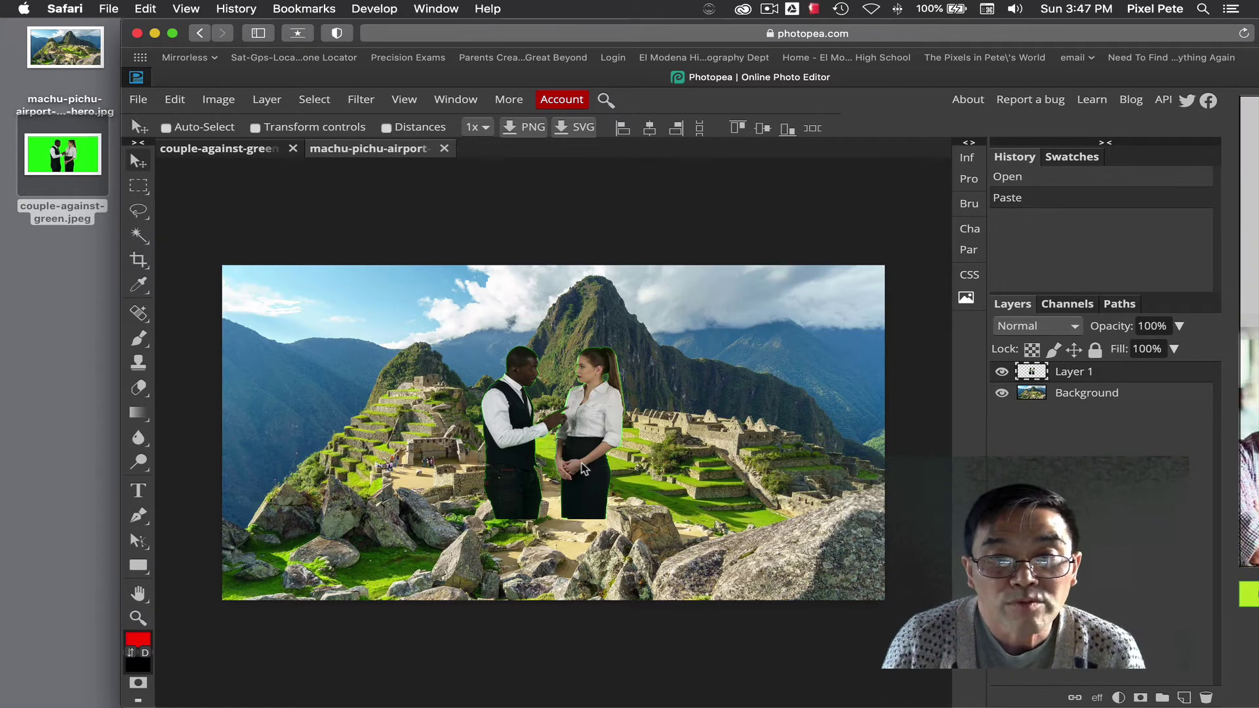
pyautogui.moveTo(582, 469); pyautogui.dragTo(572, 545)
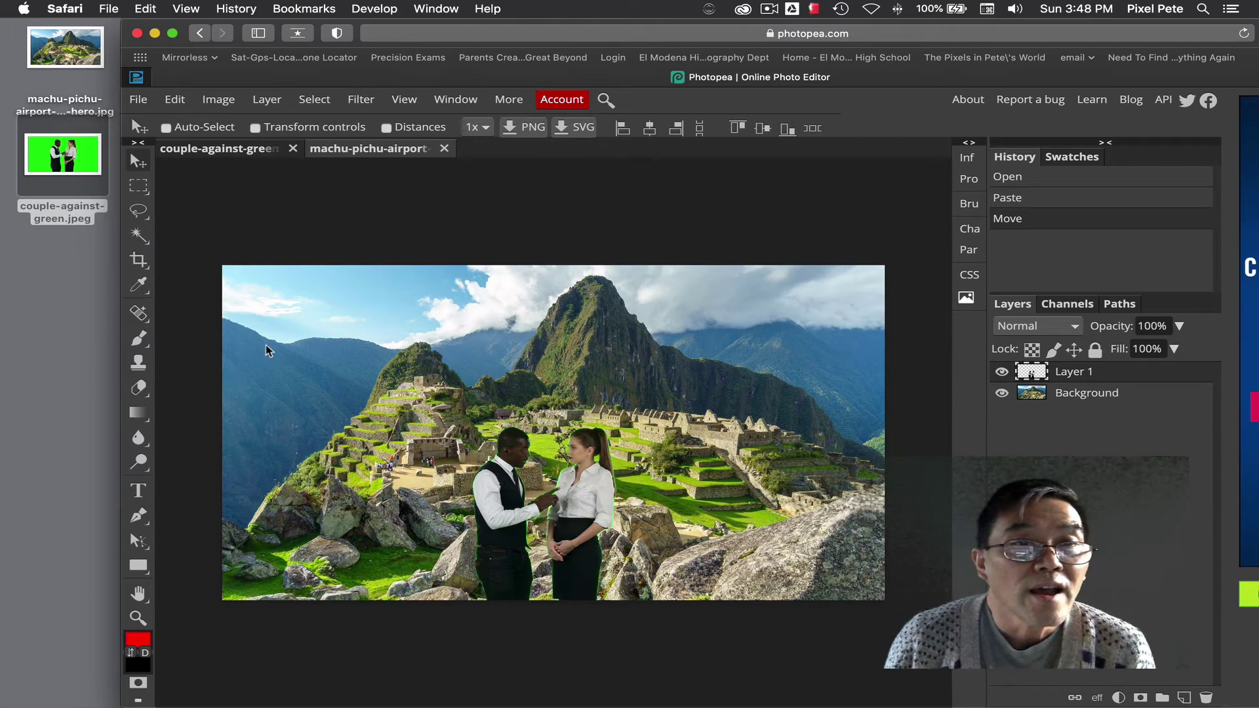
# Free Transform the couple to about 130% × 121%, reposition left of centre, and commit
pyautogui.click(179, 102)
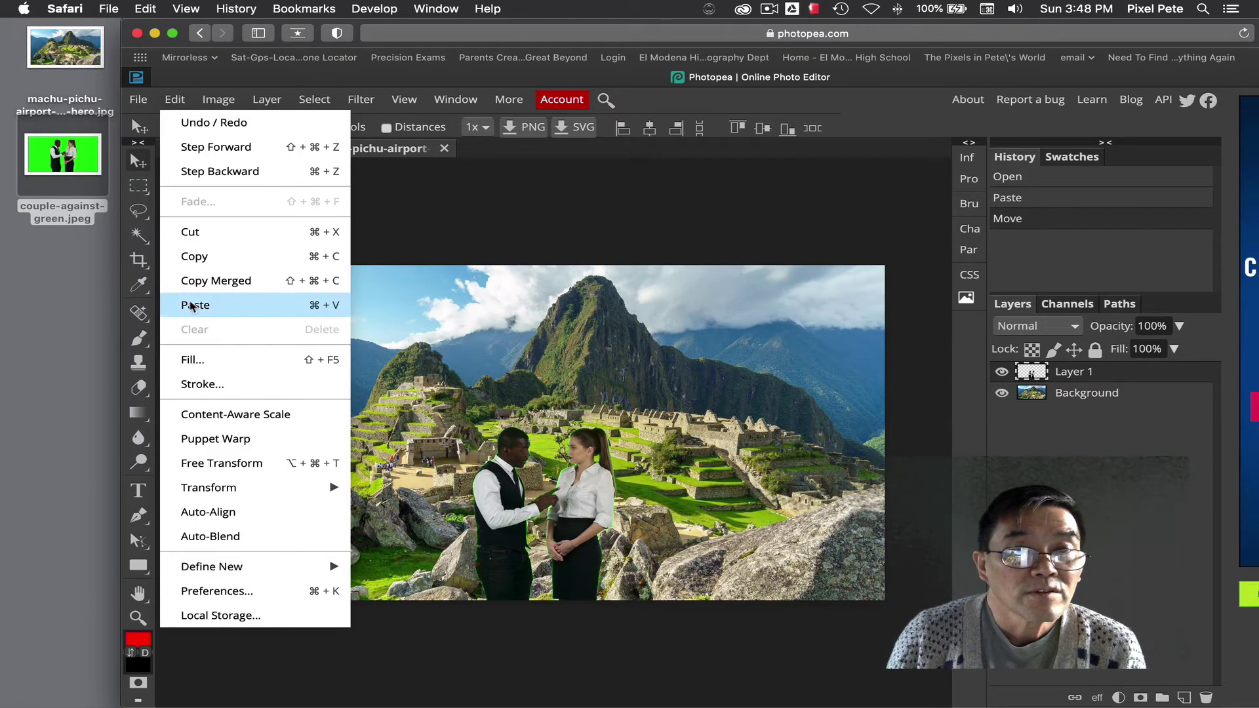
pyautogui.click(206, 465)
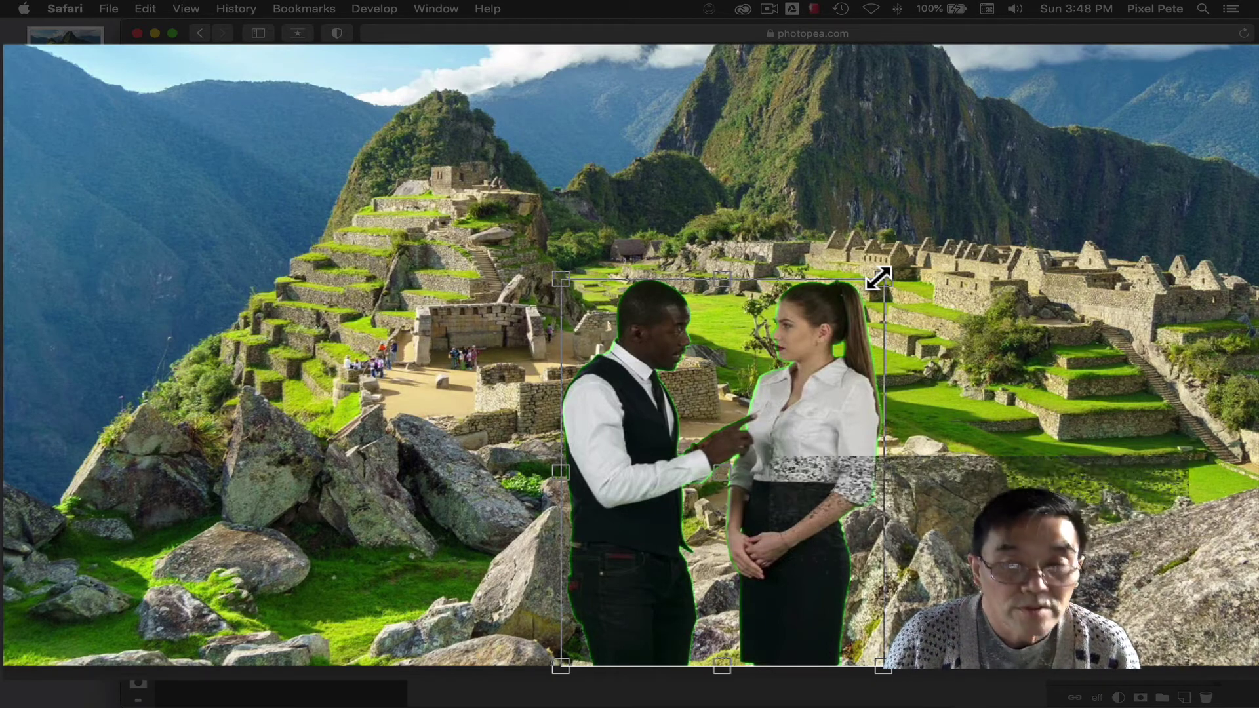
pyautogui.moveTo(879, 278); pyautogui.dragTo(879, 278)
pyautogui.moveTo(889, 271); pyautogui.dragTo(981, 201)
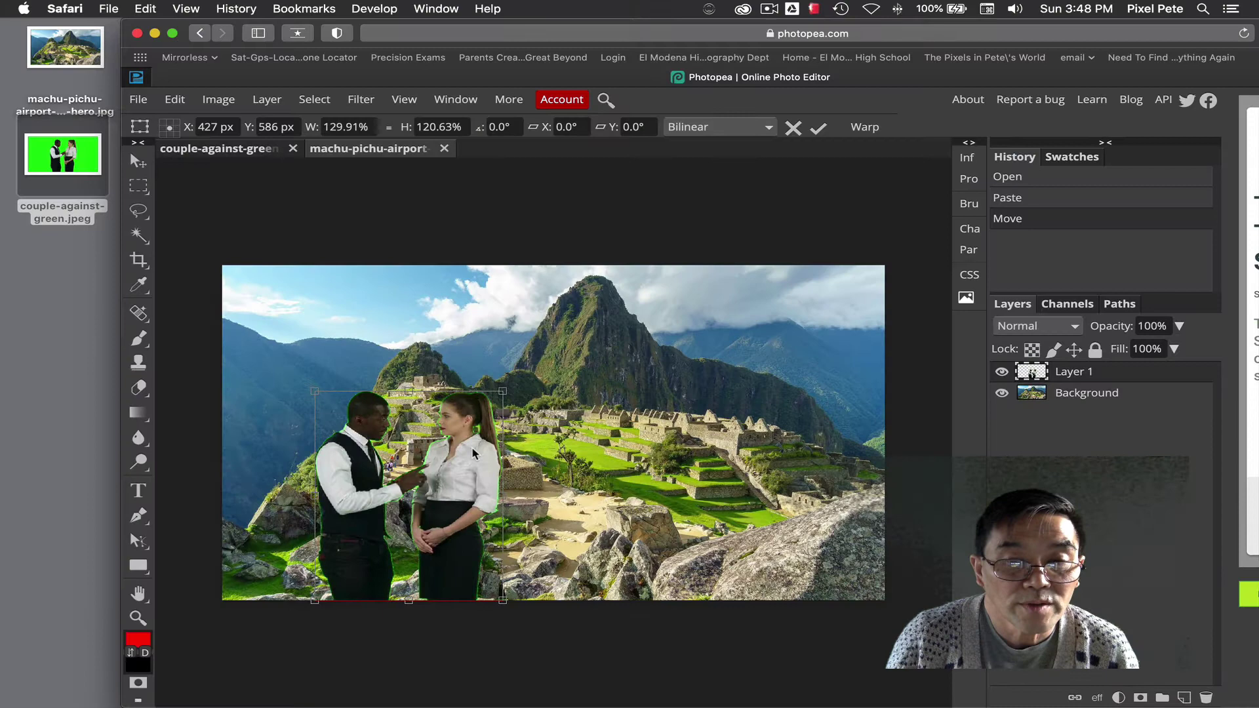
pyautogui.moveTo(473, 452); pyautogui.dragTo(477, 453)
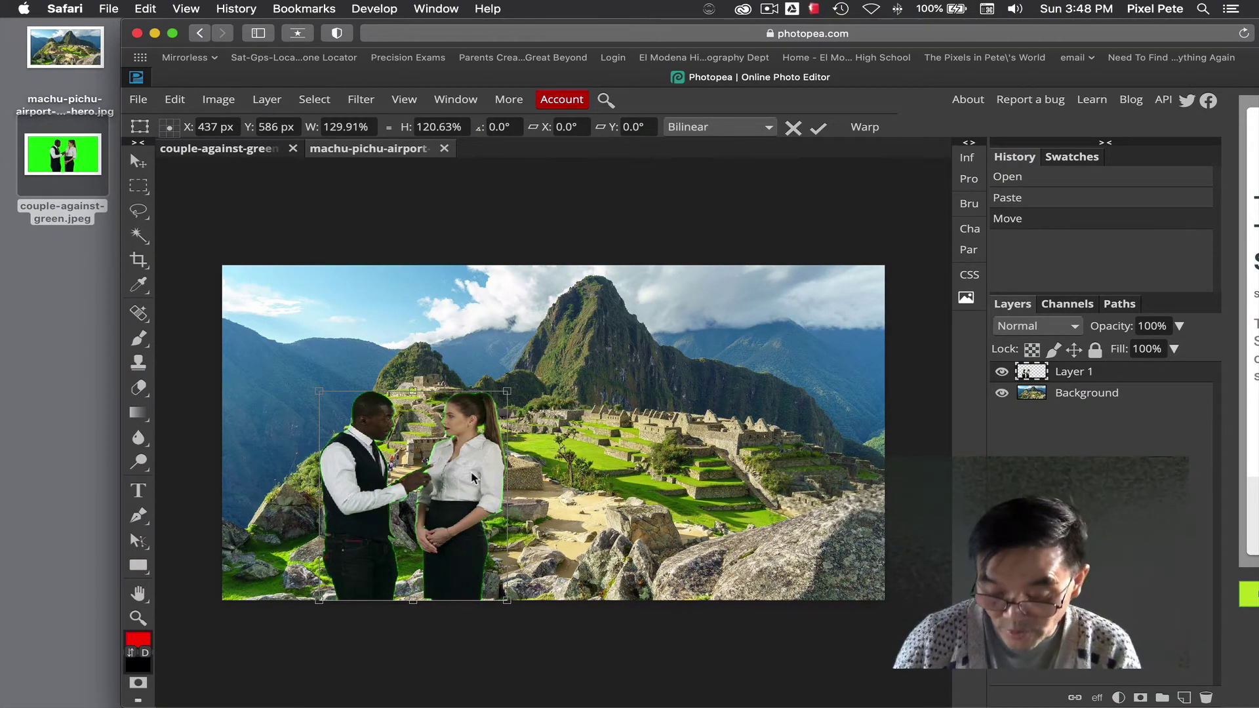
pyautogui.press('Return')
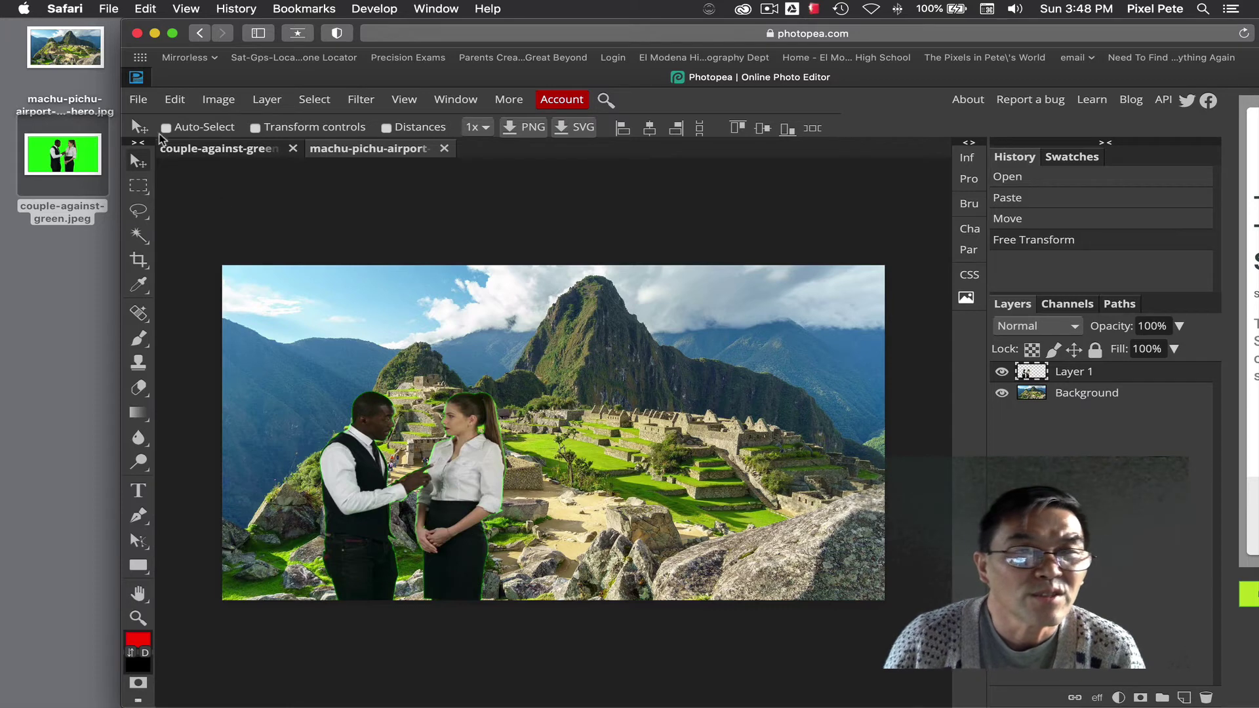
# Export the composite as a 1516×852 JPG at 70% quality and save it
pyautogui.click(141, 100)
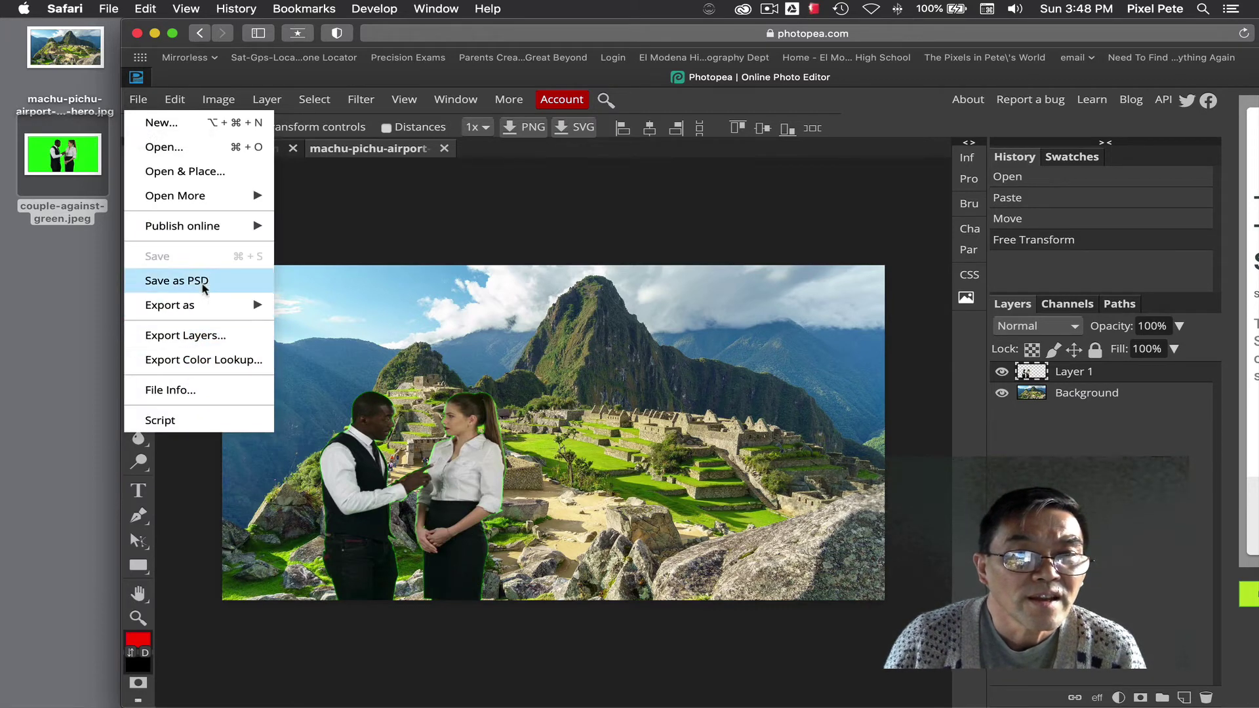
pyautogui.moveTo(205, 310)
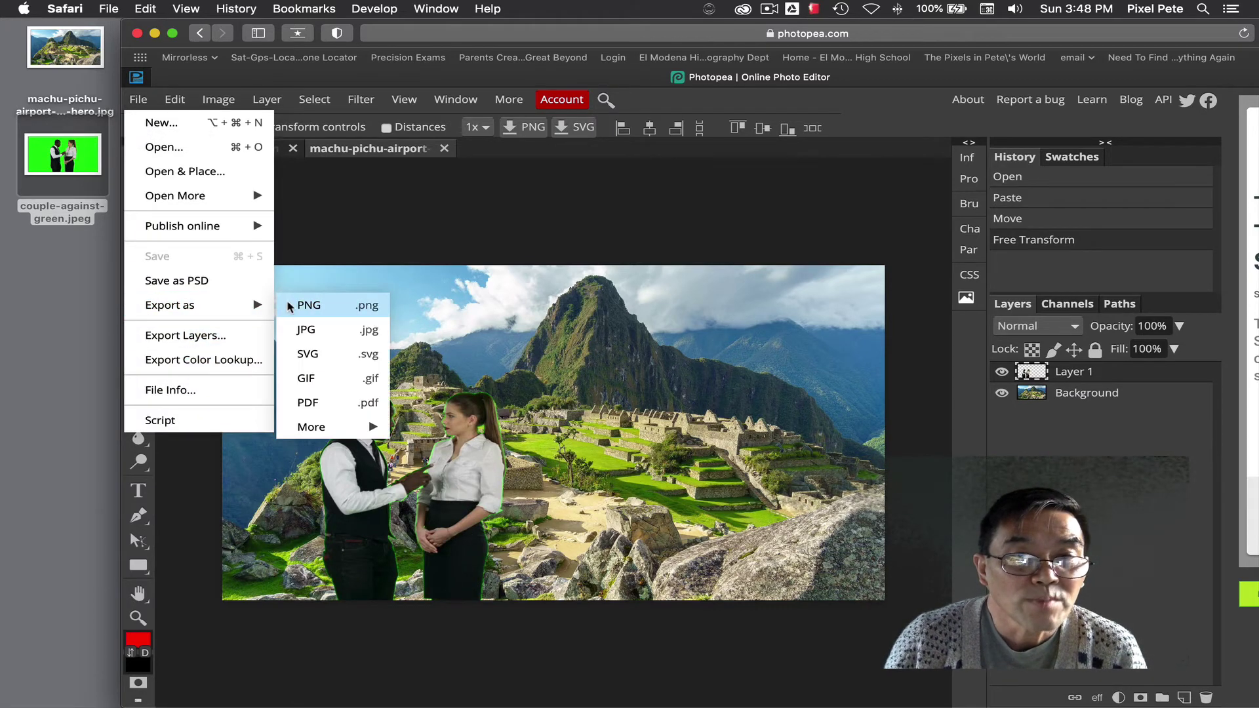
pyautogui.click(367, 332)
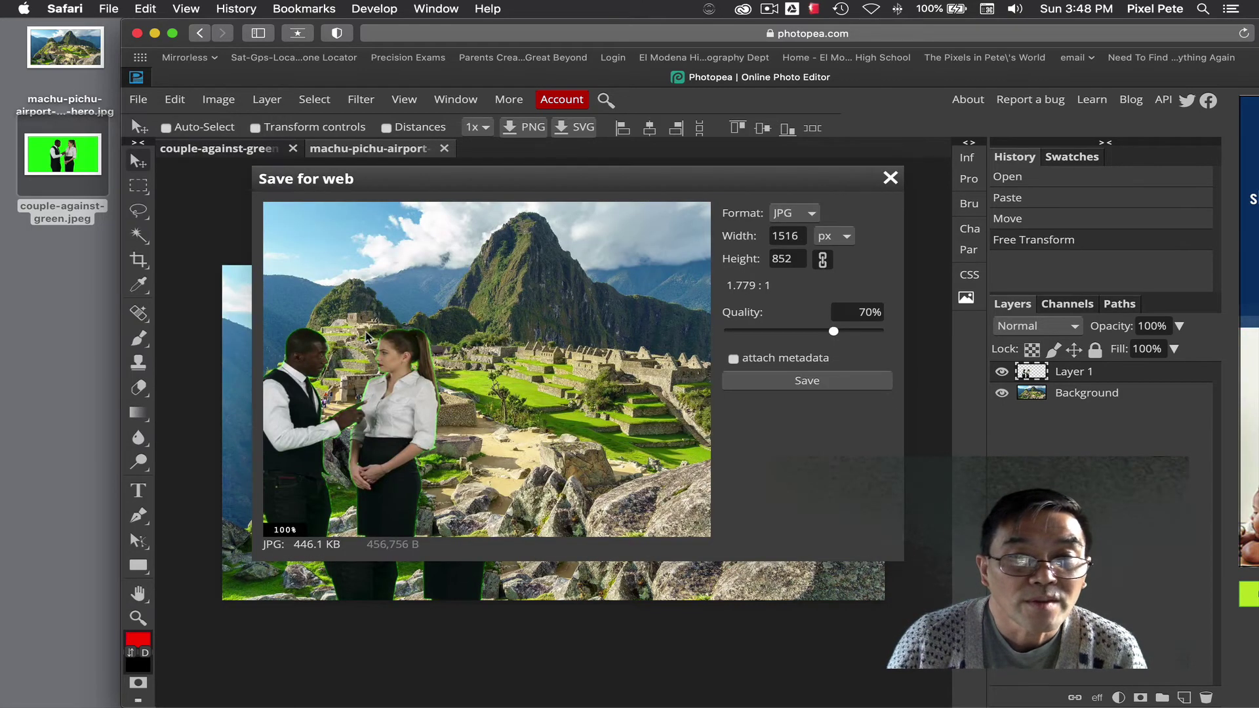
pyautogui.click(829, 384)
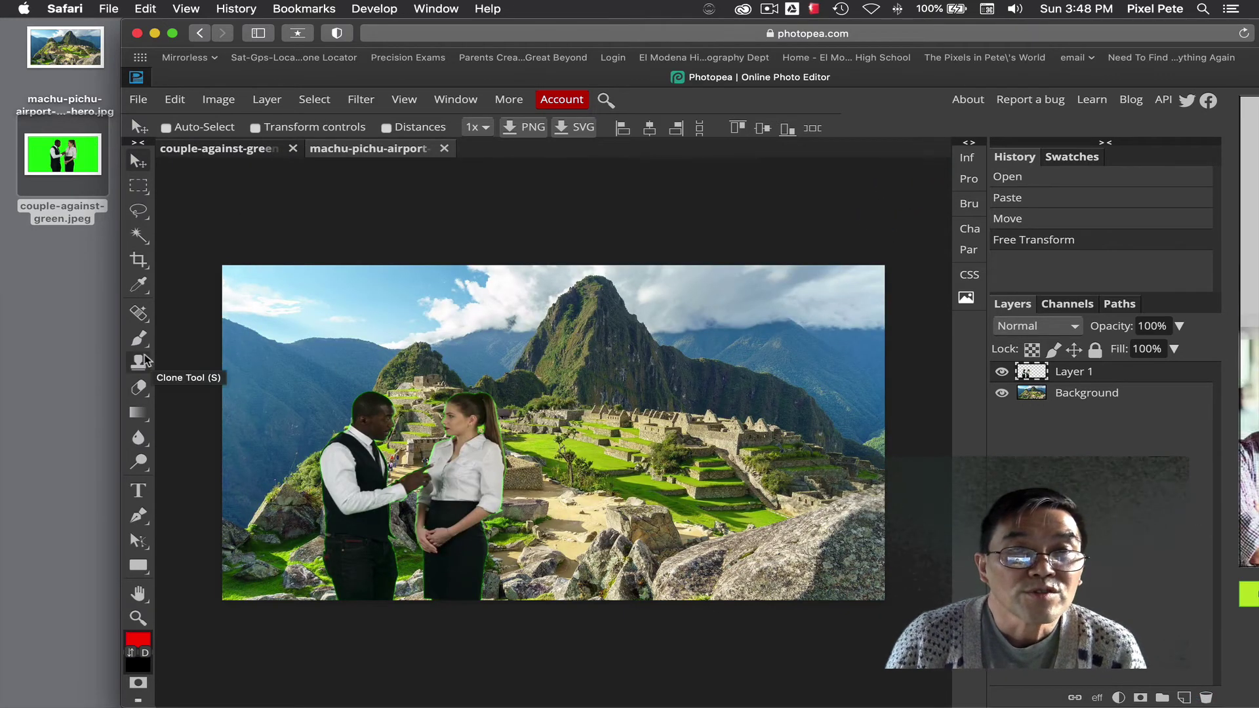
# Open a new Finder window on Downloads and scroll through its files
pyautogui.click(108, 193)
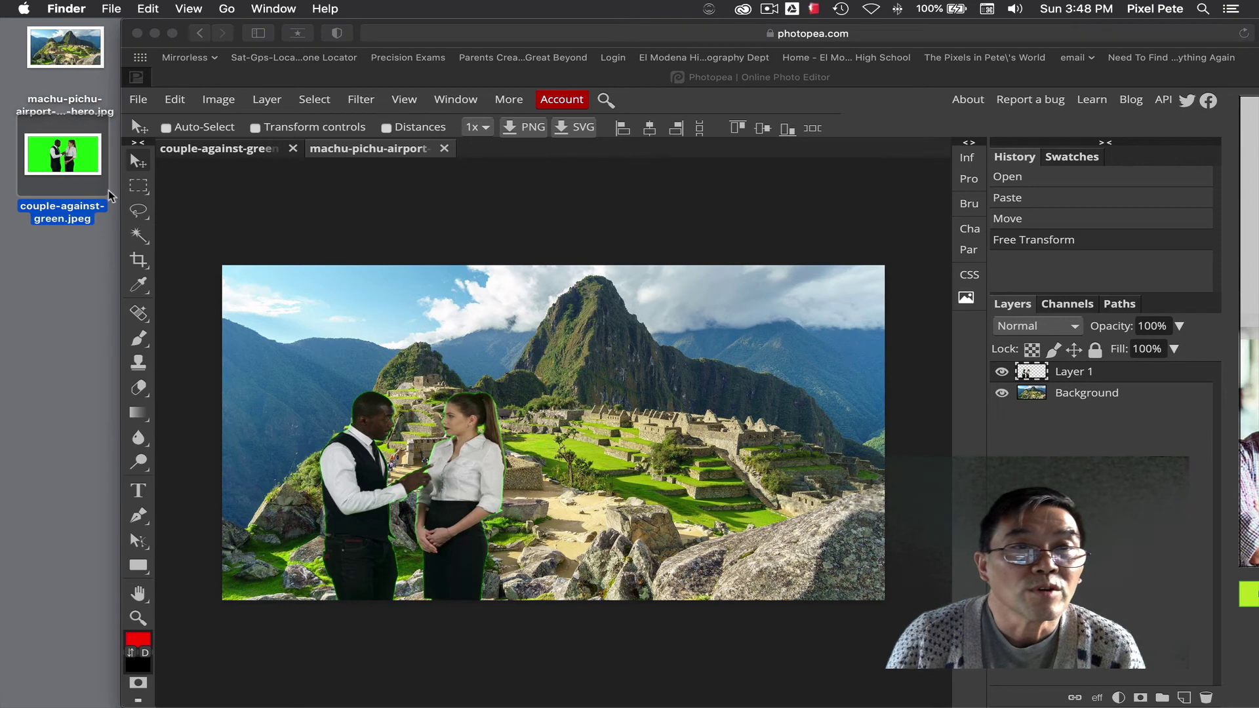
pyautogui.click(113, 9)
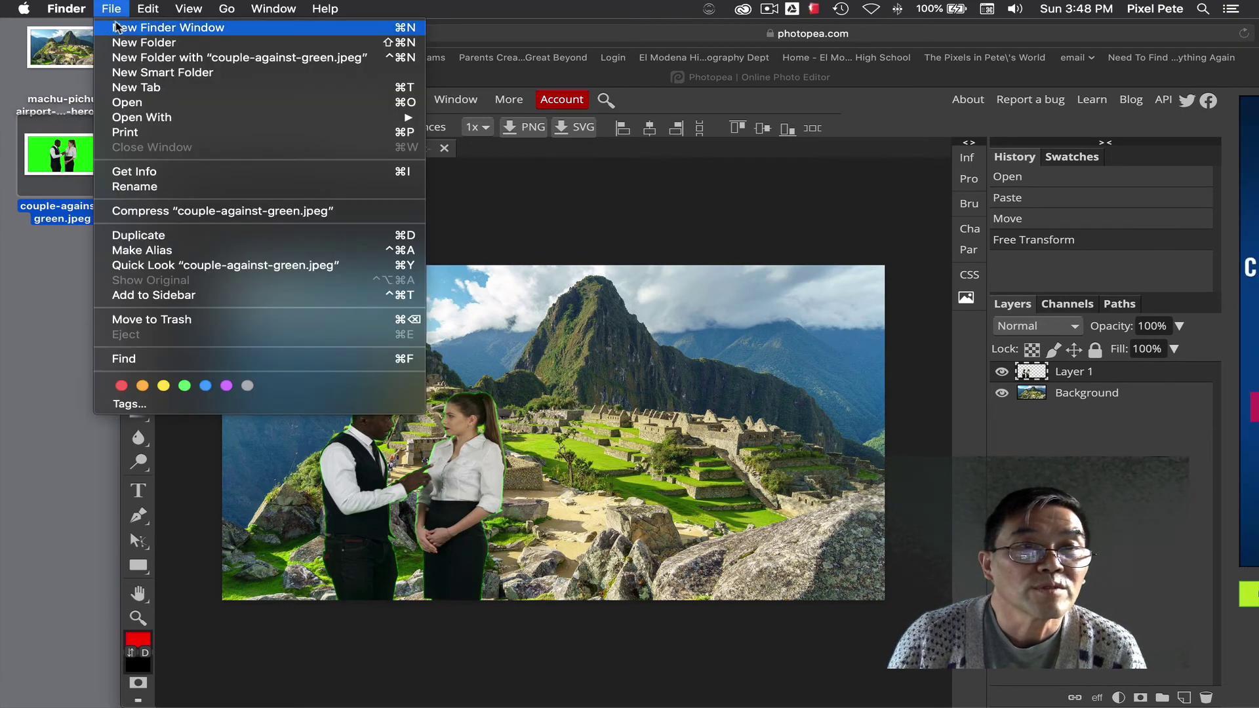
pyautogui.click(117, 28)
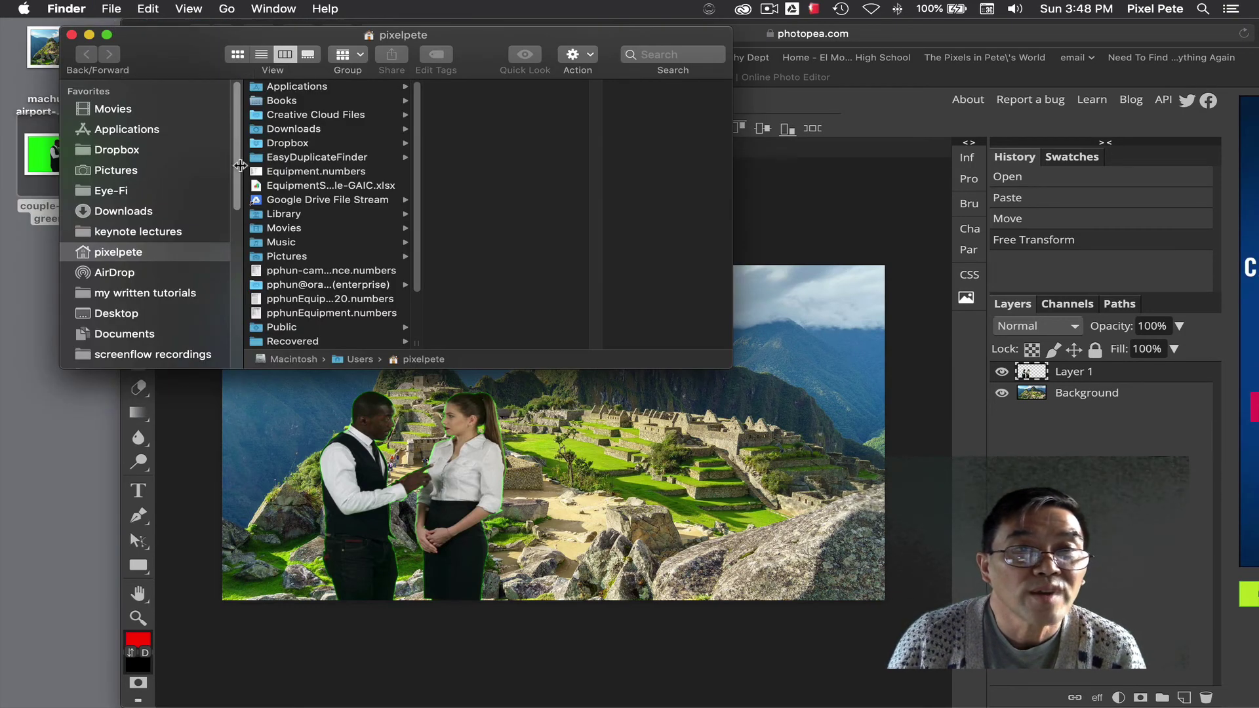
pyautogui.click(340, 130)
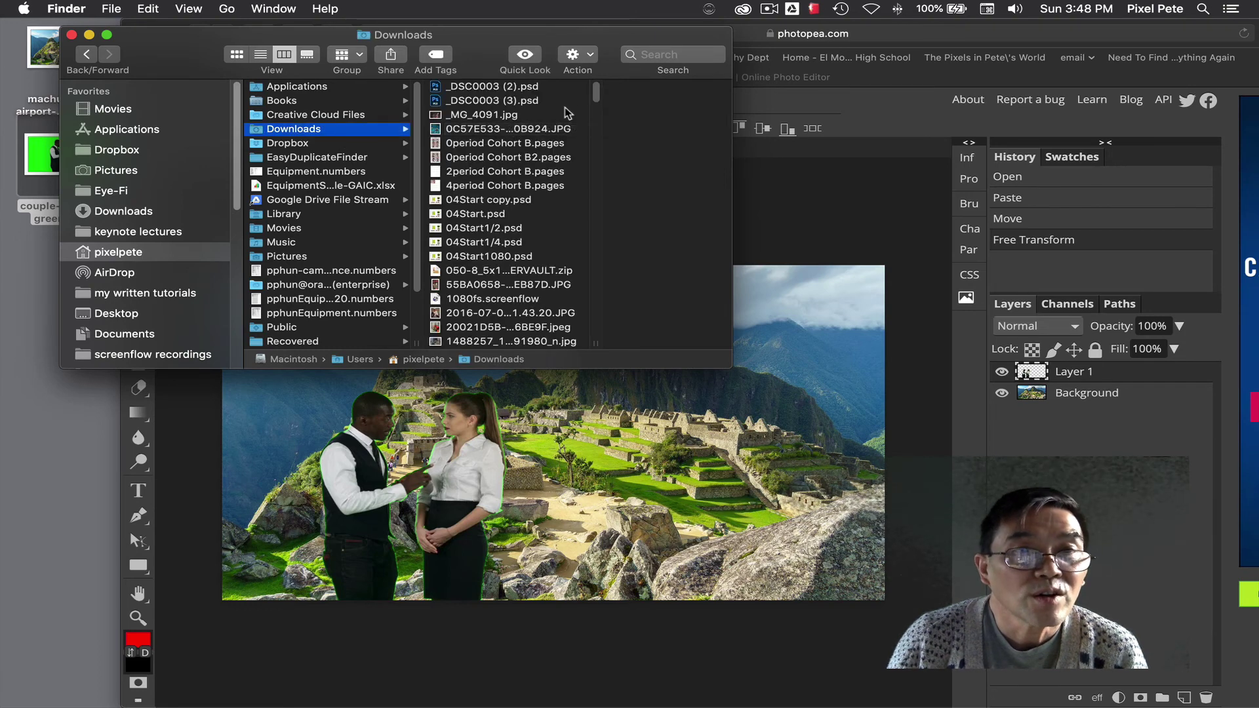
pyautogui.scroll(-15, 595, 97)
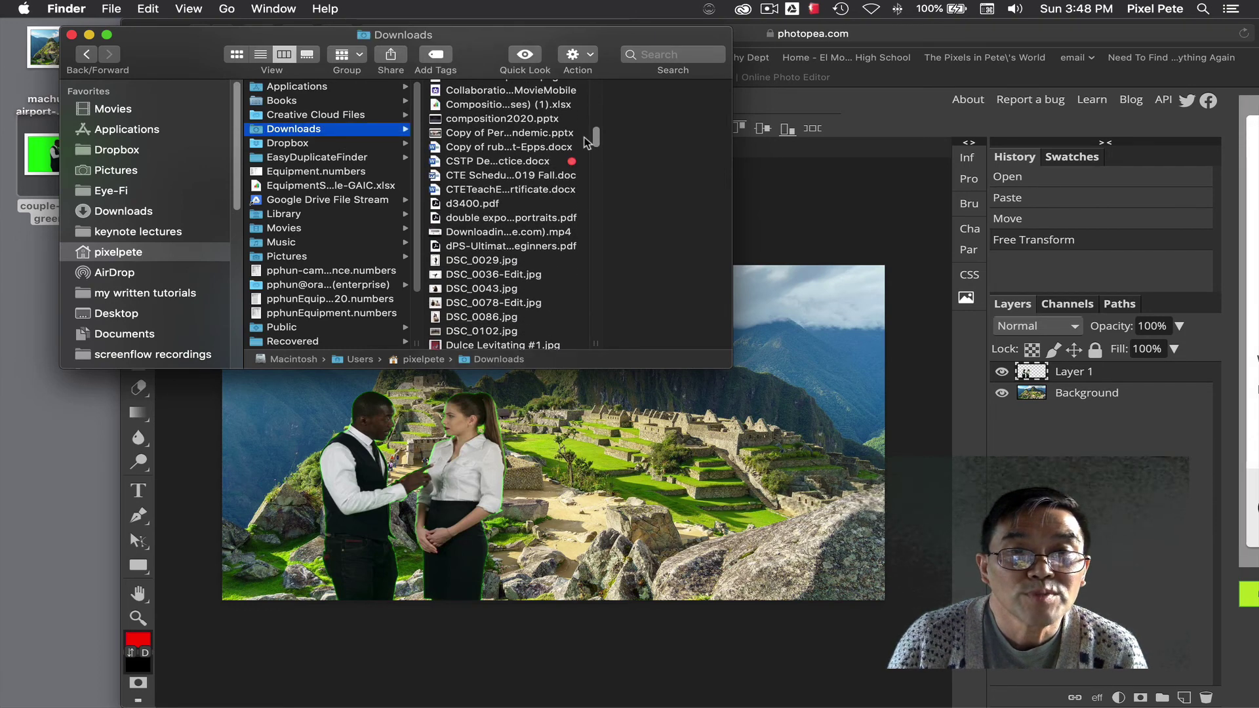